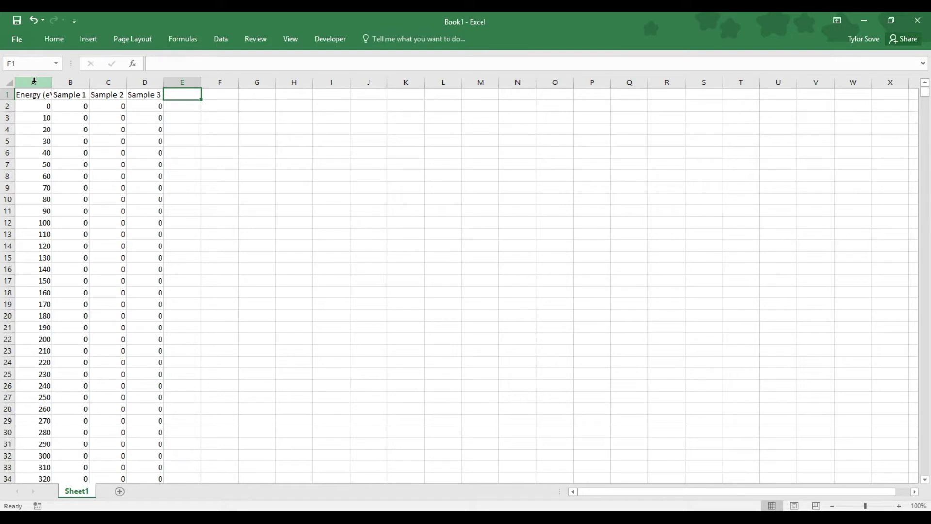
# Insert a blank column A before the Energy data
pyautogui.click(34, 80)
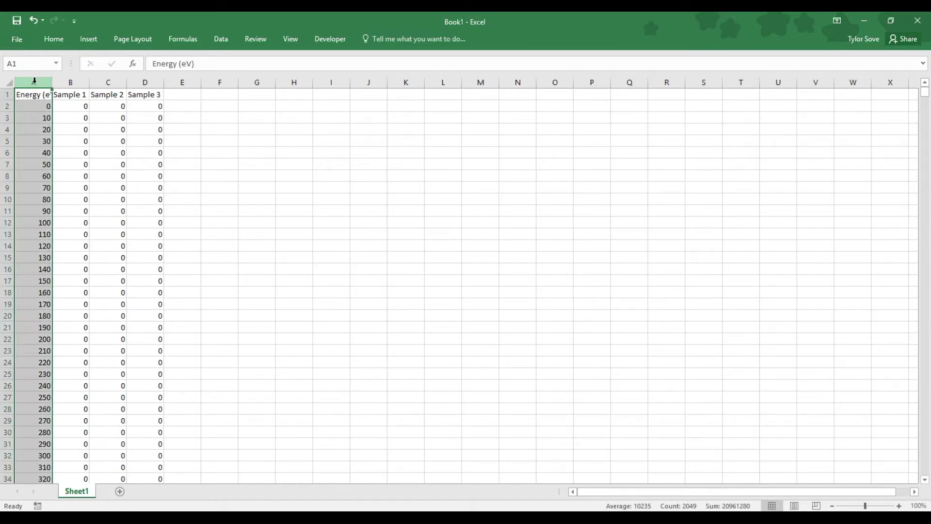
pyautogui.rightClick(34, 80)
pyautogui.click(61, 164)
# Enter the label 'Waterfall Of Plot' in A1 and the 5% offset in A2
pyautogui.click(36, 95)
pyautogui.click(177, 64)
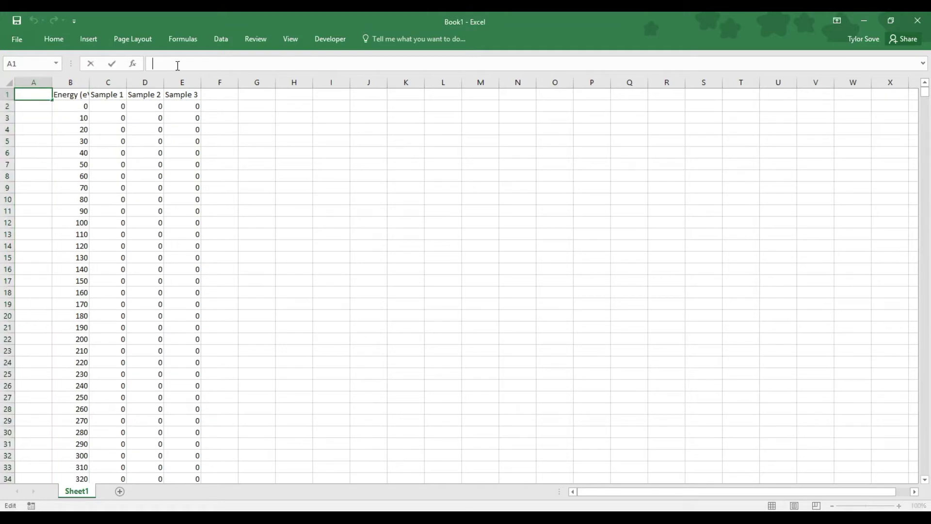
pyautogui.write('Waterfa')
pyautogui.write('ll Of')
pyautogui.write(' Plot')
pyautogui.press('Return')
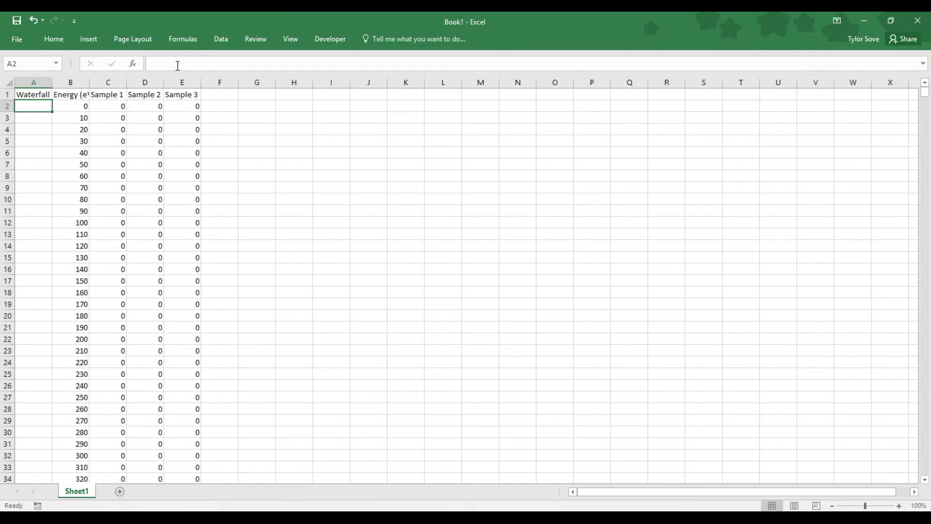
pyautogui.write('5%')
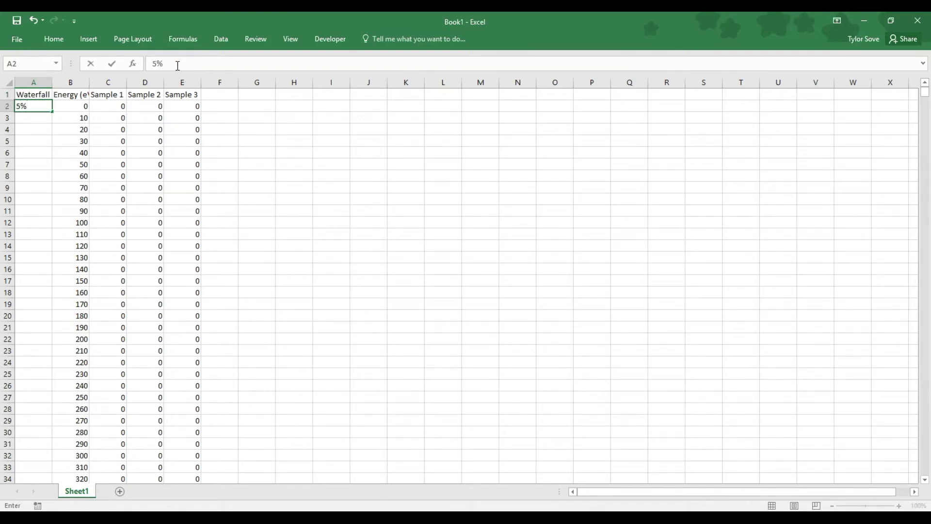
pyautogui.press('Return')
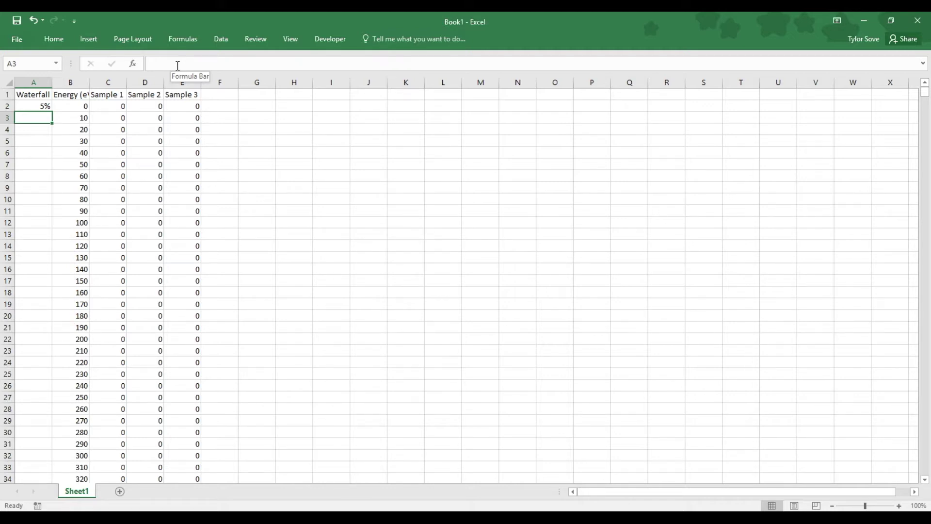
# Add the 'Offset Factor' heading in A3 with factors 0, 1 and 2 in A4:A6
pyautogui.write('O')
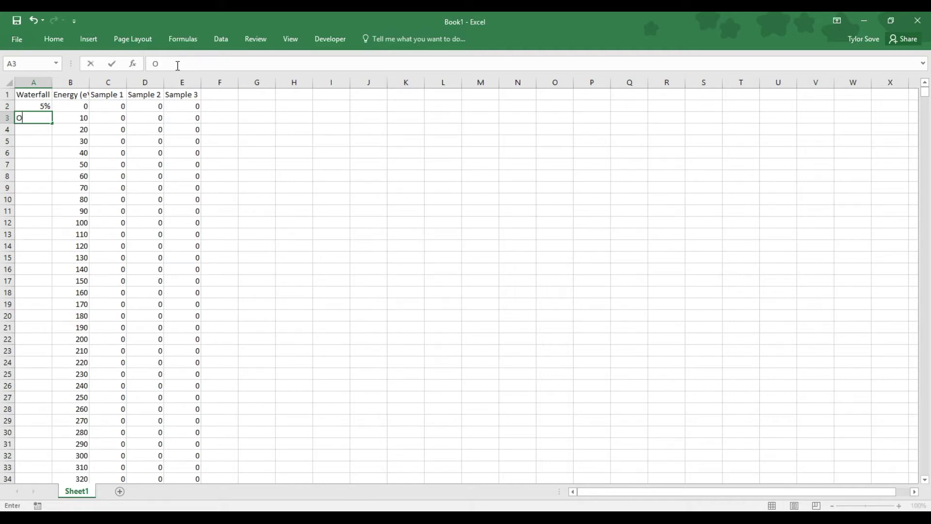
pyautogui.write('ffset Factor')
pyautogui.press('Return')
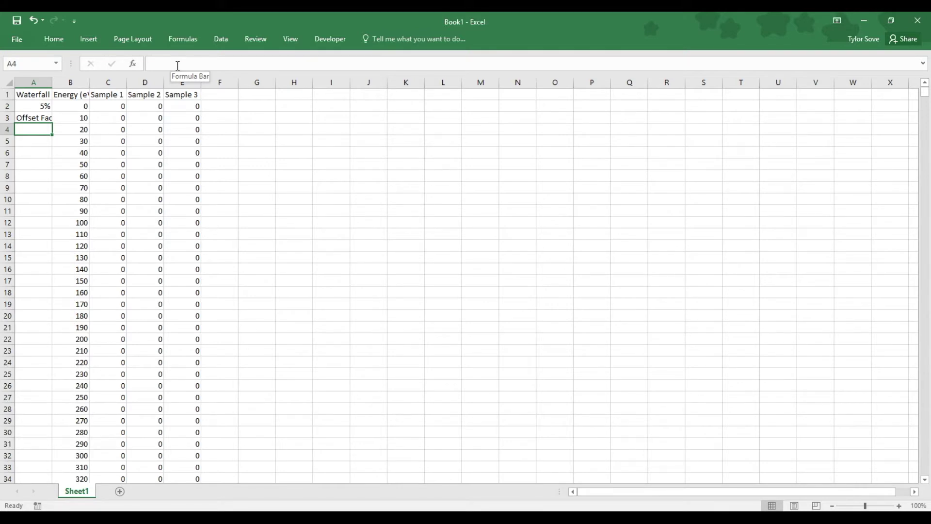
pyautogui.write('0')
pyautogui.press('Return')
pyautogui.write('1')
pyautogui.press('Return')
pyautogui.write('2')
pyautogui.press('Return')
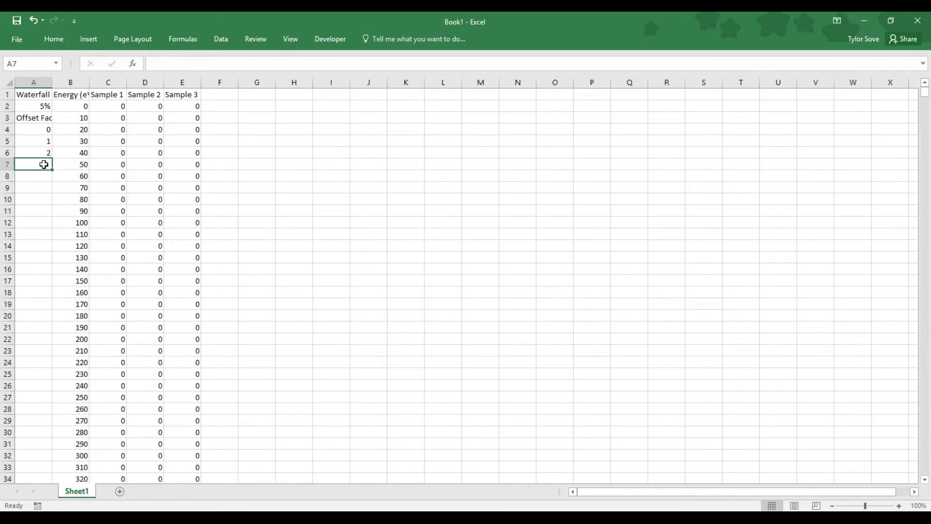
pyautogui.click(77, 80)
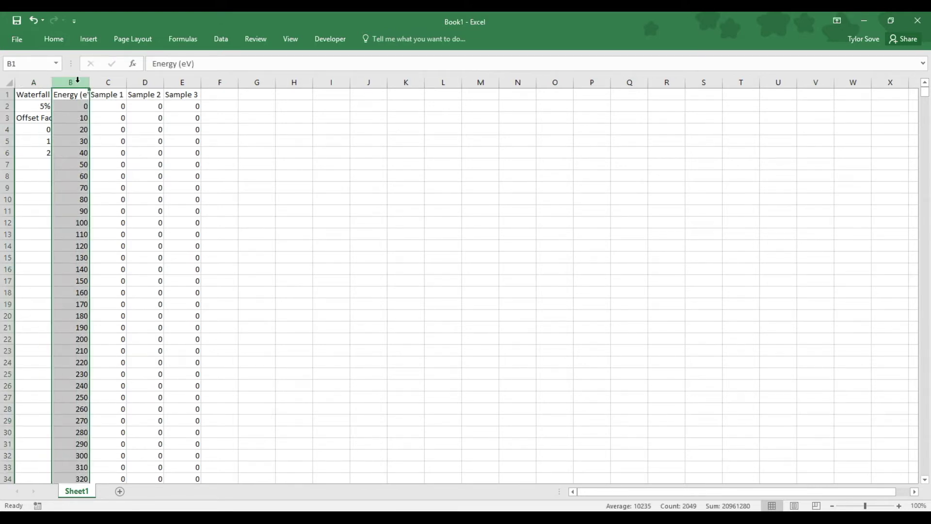
# Insert a smooth-line scatter chart of columns B to E (Energy and Samples 1–3)
pyautogui.keyDown('shift'); pyautogui.click(184, 80); pyautogui.keyUp('shift')
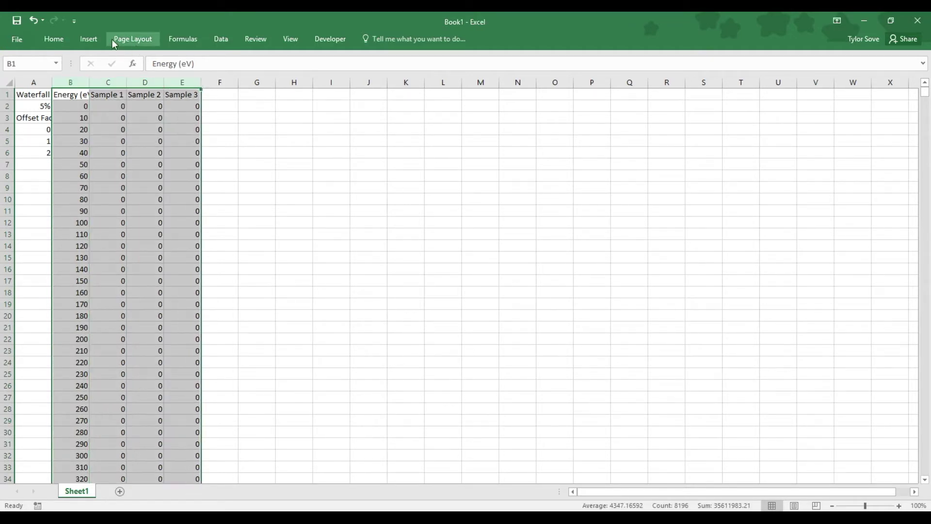
pyautogui.click(95, 38)
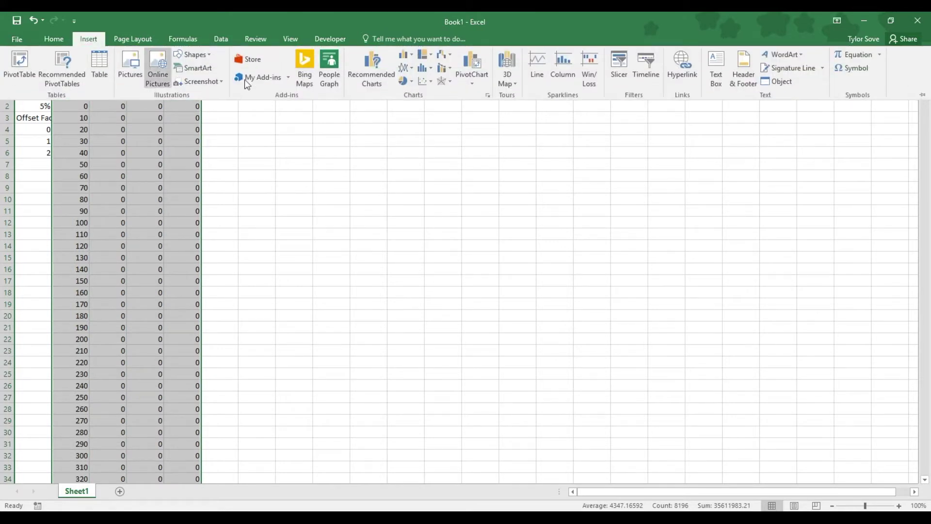
pyautogui.click(429, 83)
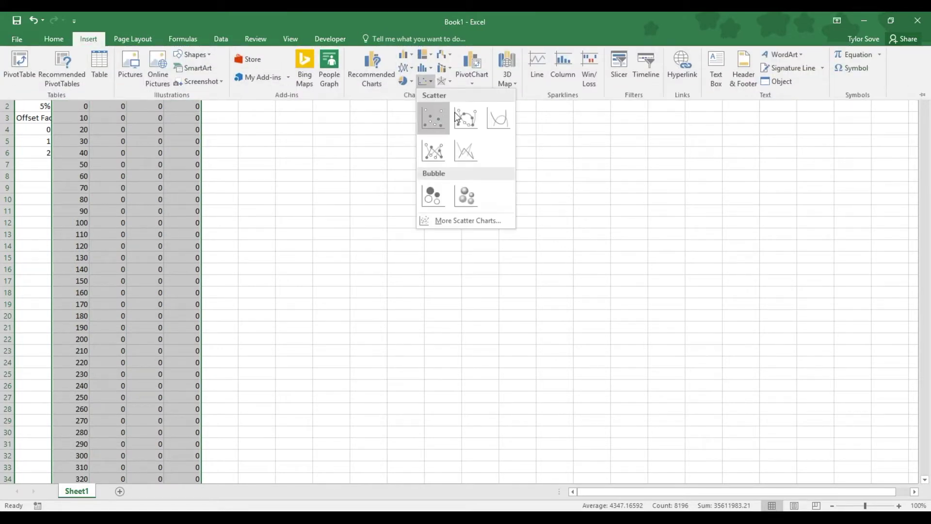
pyautogui.click(502, 115)
# Move the chart to the sheet's top-left and enlarge it to span roughly columns A to V
pyautogui.moveTo(431, 224); pyautogui.dragTo(116, 108)
pyautogui.moveTo(329, 265); pyautogui.dragTo(835, 461)
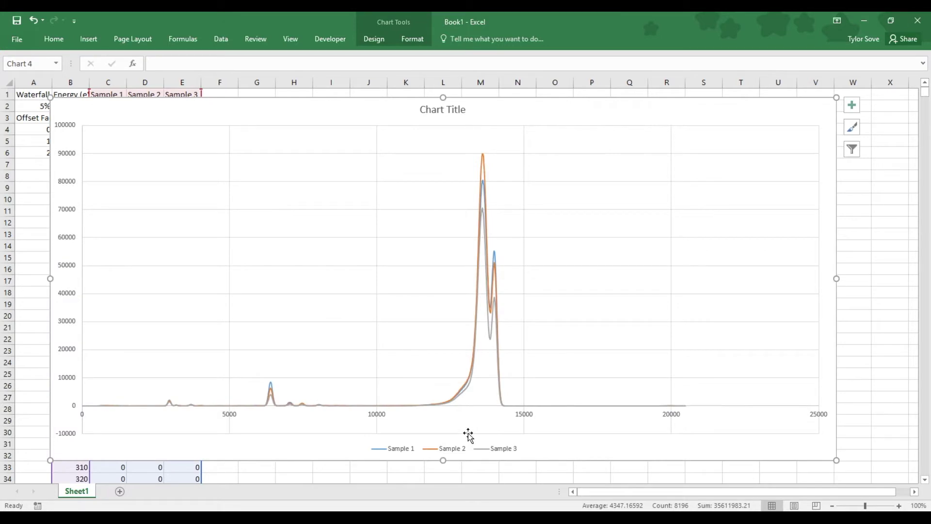
pyautogui.doubleClick(381, 416)
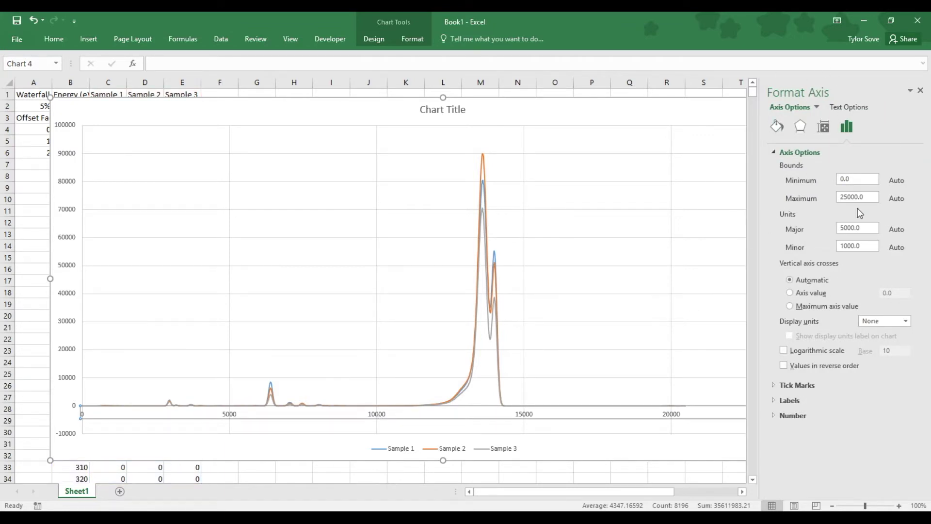
# Give the horizontal axis a 22000 maximum and a major unit of 1000, then close the axis pane
pyautogui.click(844, 229)
pyautogui.press('BackSpace')
pyautogui.write('1')
pyautogui.press('Return')
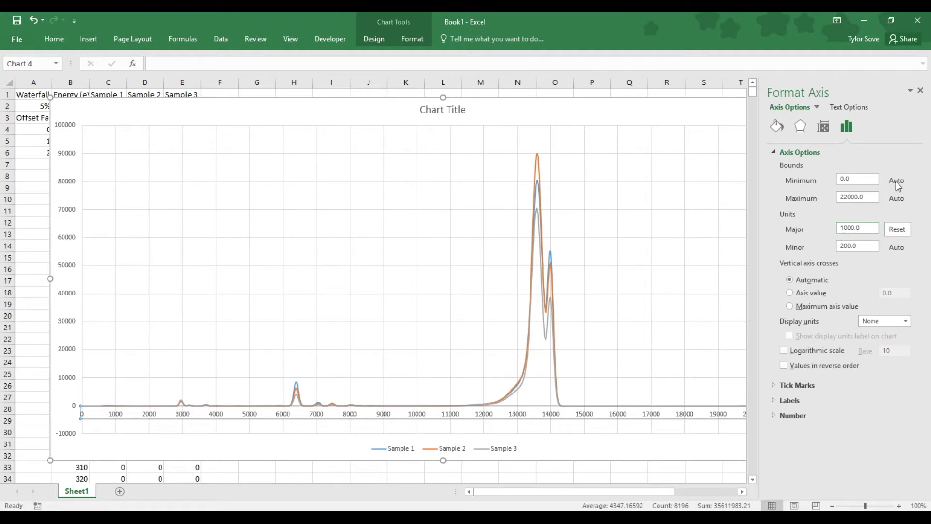
pyautogui.click(920, 91)
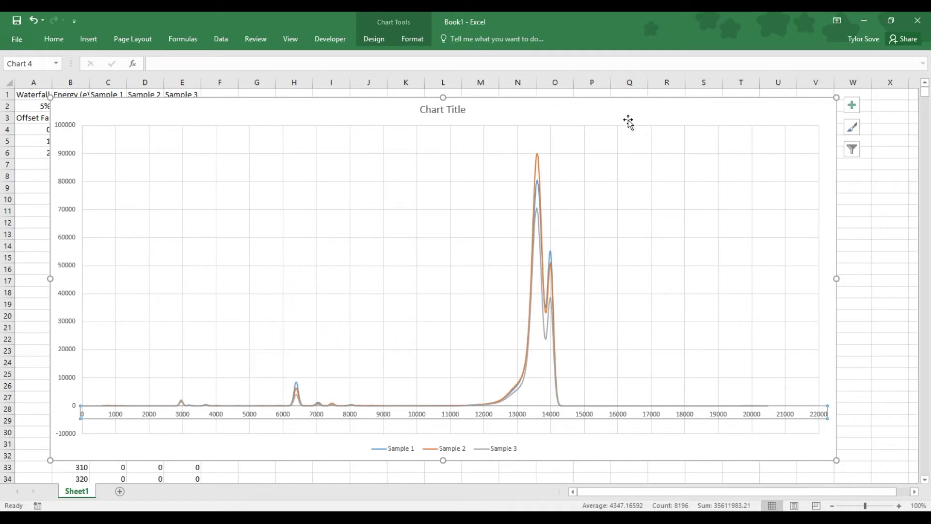
pyautogui.rightClick(627, 116)
# Delete the scatter chart from the worksheet
pyautogui.press('Escape')
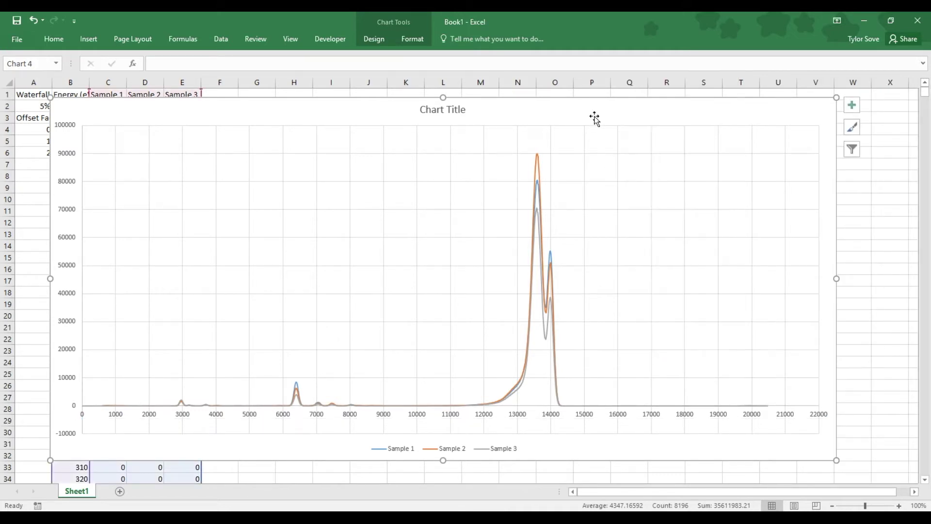
pyautogui.press('Delete')
pyautogui.click(127, 176)
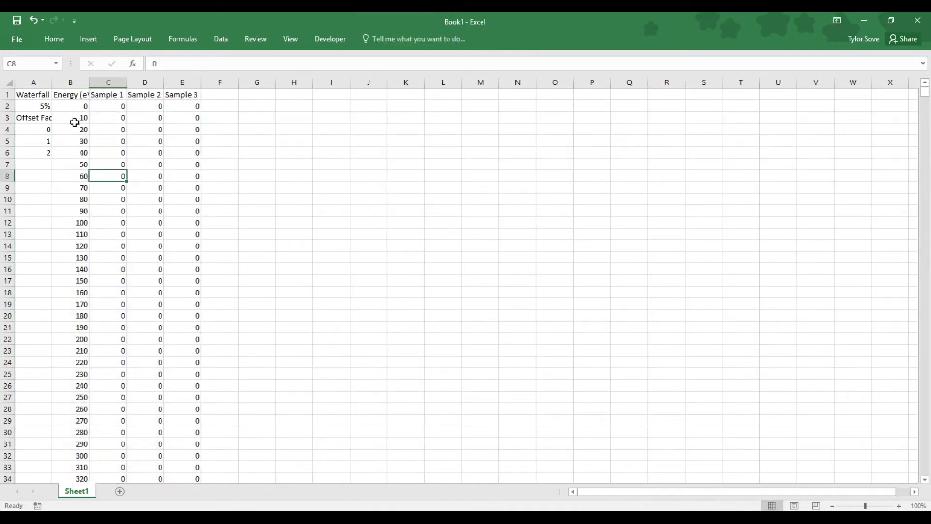
# Find row 1202, where energy reaches 12000, and record 1202 in cell J1
pyautogui.scroll(-20, 67, 228)
pyautogui.scroll(-9, 73, 240)
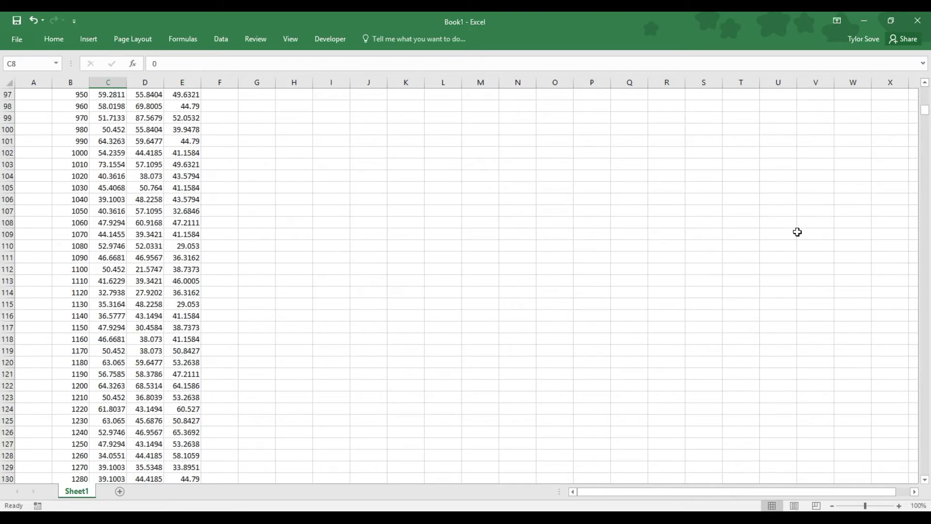
pyautogui.moveTo(924, 115); pyautogui.dragTo(929, 326)
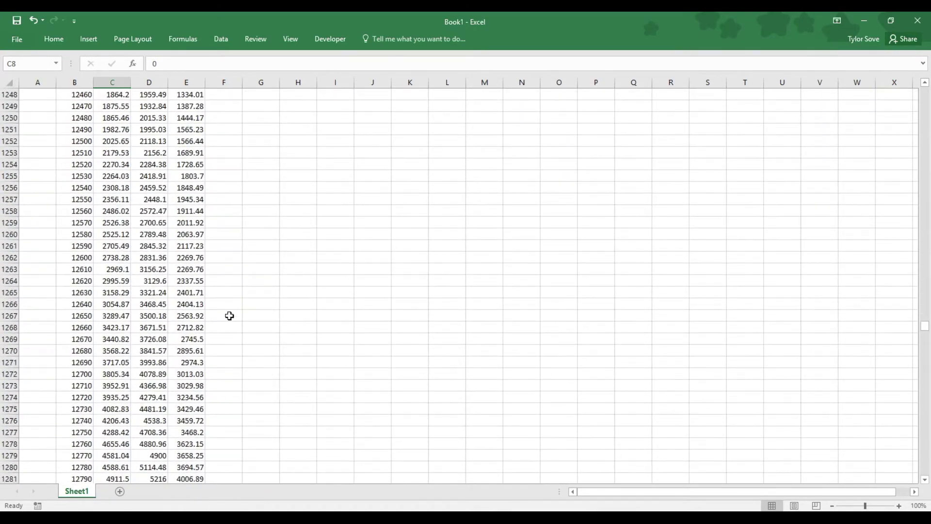
pyautogui.scroll(16, 229, 316)
pyautogui.scroll(7, 89, 209)
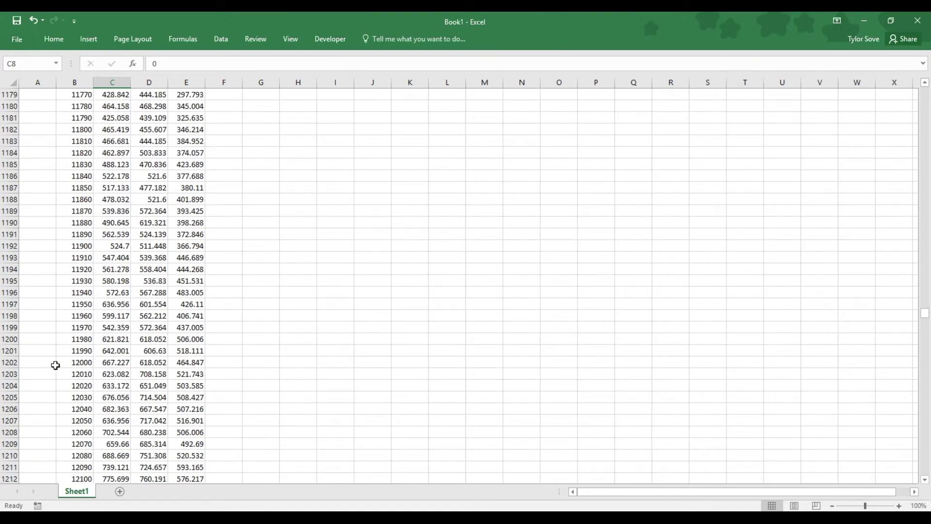
pyautogui.click(9, 362)
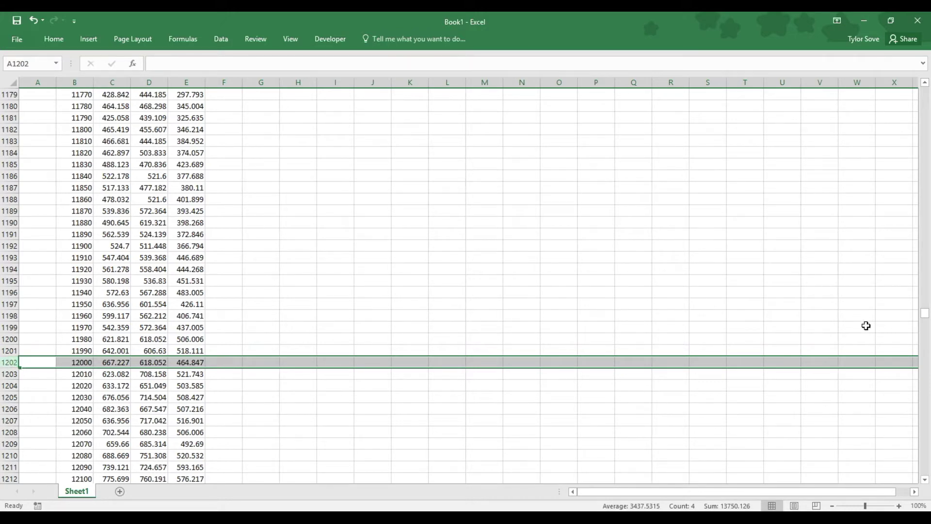
pyautogui.moveTo(924, 315); pyautogui.dragTo(926, 86)
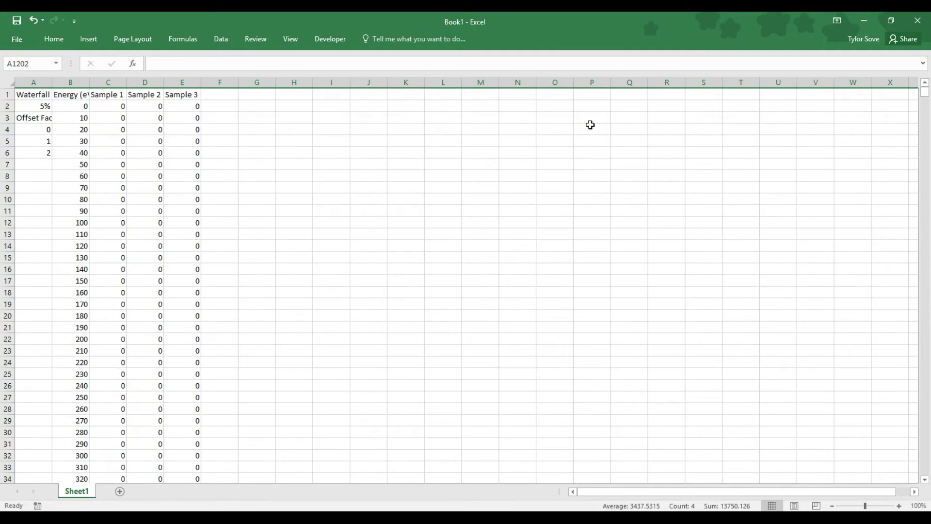
pyautogui.click(379, 93)
pyautogui.write('1202')
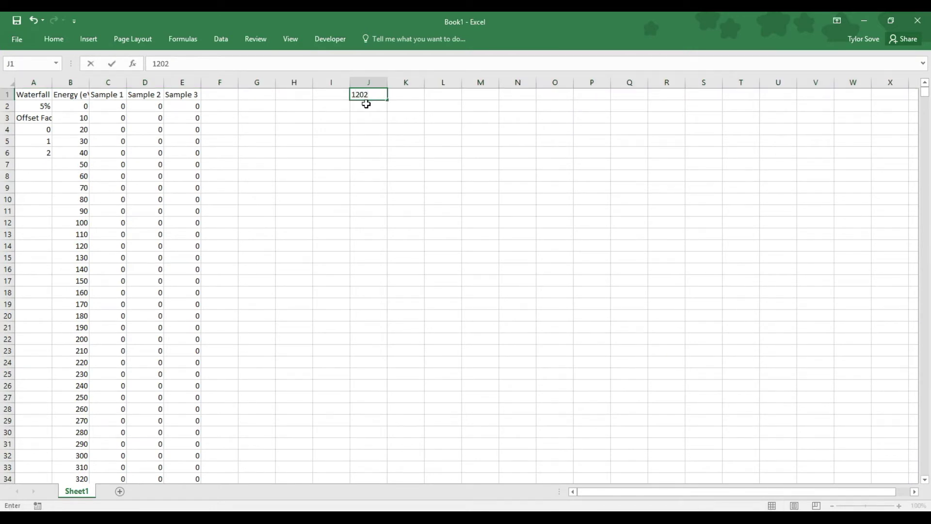
pyautogui.press('Return')
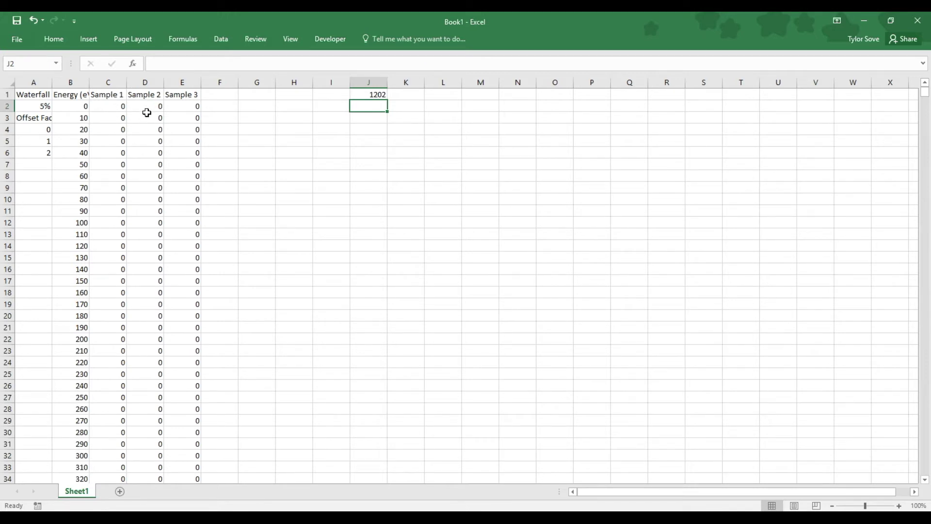
pyautogui.click(144, 80)
pyautogui.rightClick(146, 81)
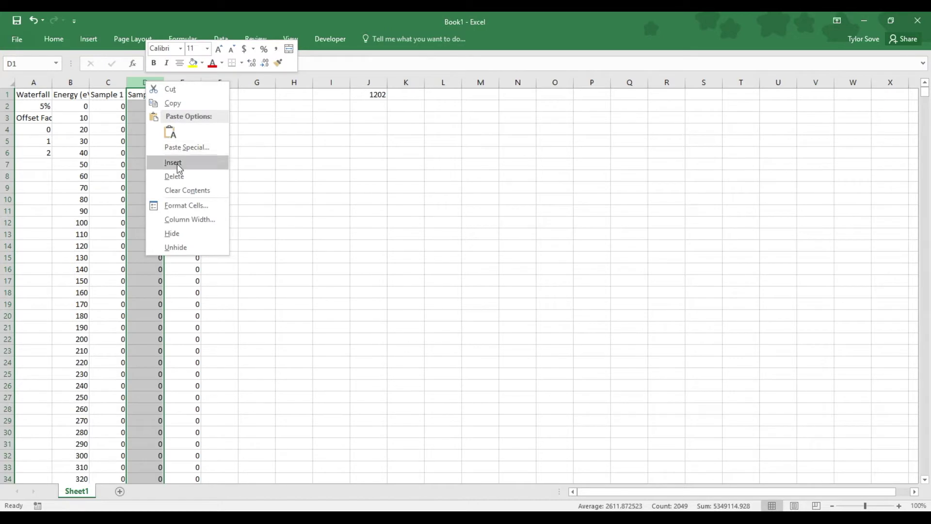
pyautogui.click(174, 162)
pyautogui.moveTo(151, 94); pyautogui.dragTo(153, 130)
pyautogui.click(151, 94)
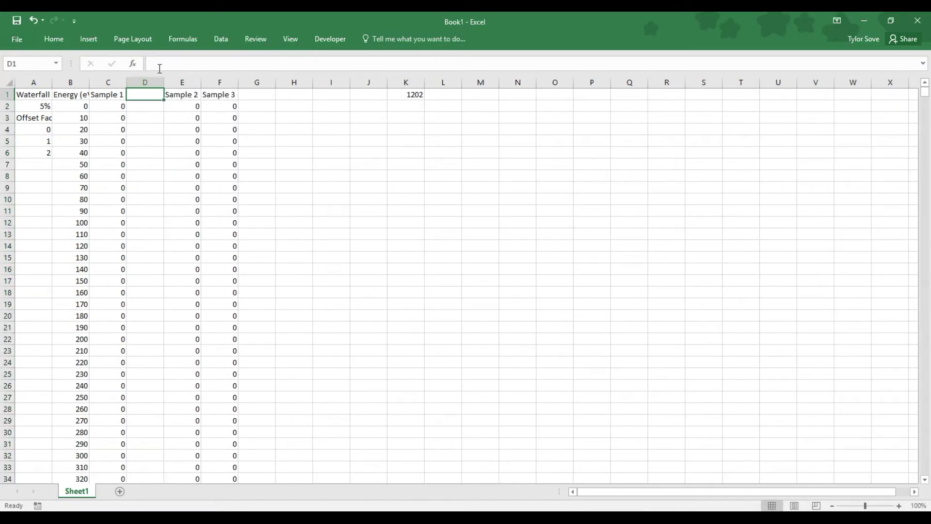
pyautogui.click(164, 63)
pyautogui.write('Sampl')
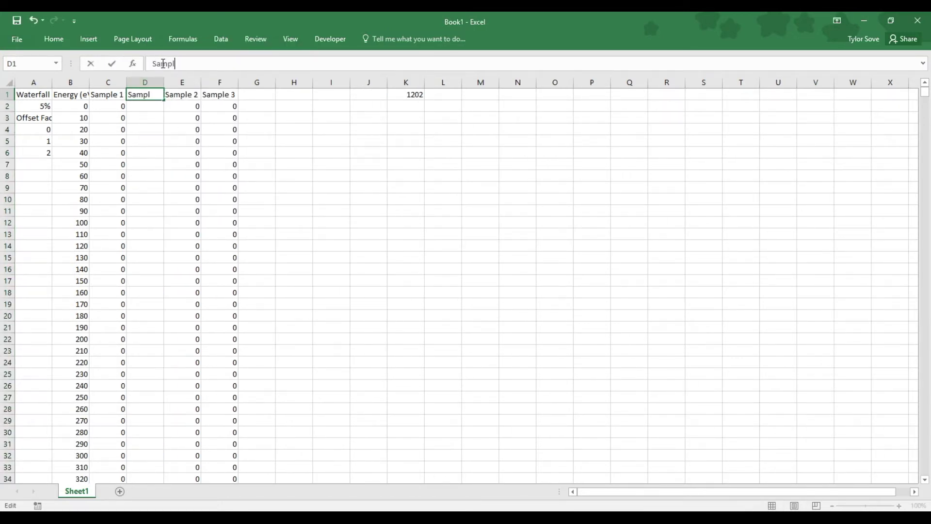
pyautogui.write('e 1 Proceessed')
pyautogui.press('Return')
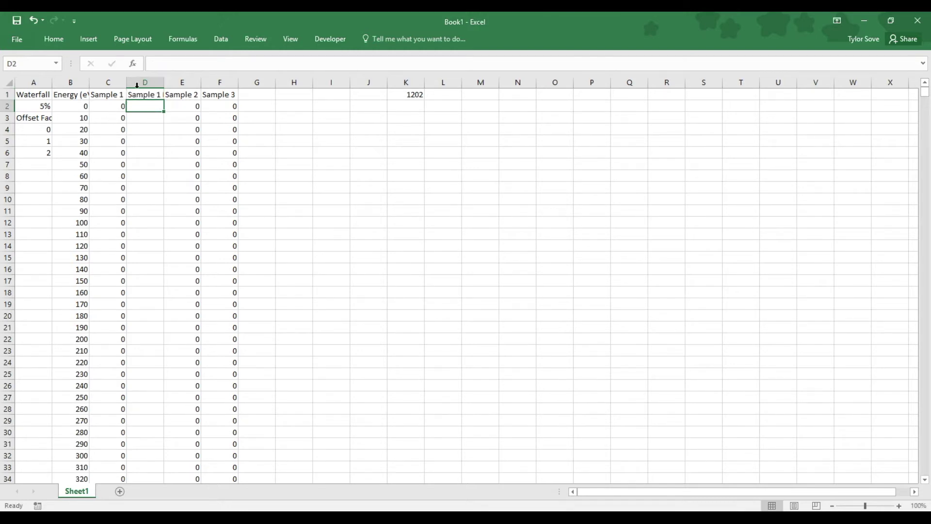
pyautogui.click(187, 62)
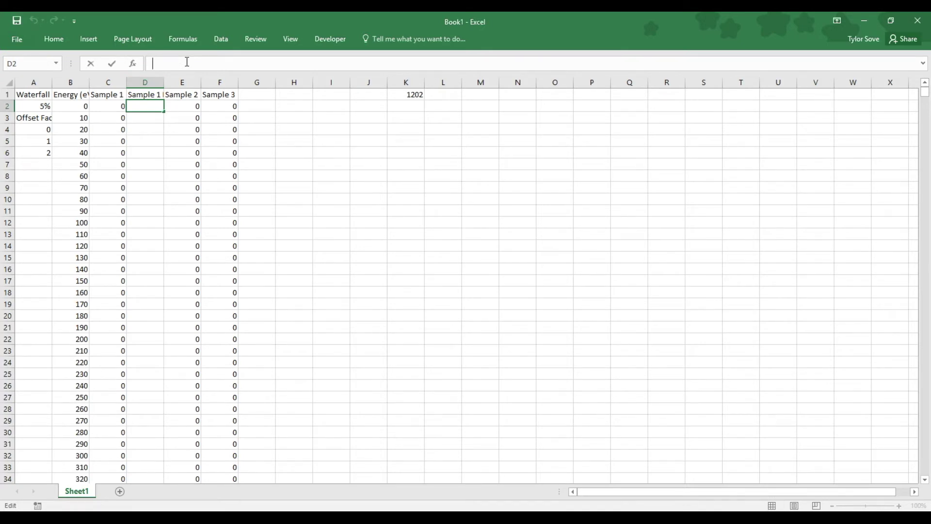
# Type the start of D2's formula, =C2/MAX($C$2:$C, correcting typos along the way
pyautogui.write('=')
pyautogui.write('cei')
pyautogui.press('BackSpace')
pyautogui.press('BackSpace')
pyautogui.press('BackSpace')
pyautogui.write('C2')
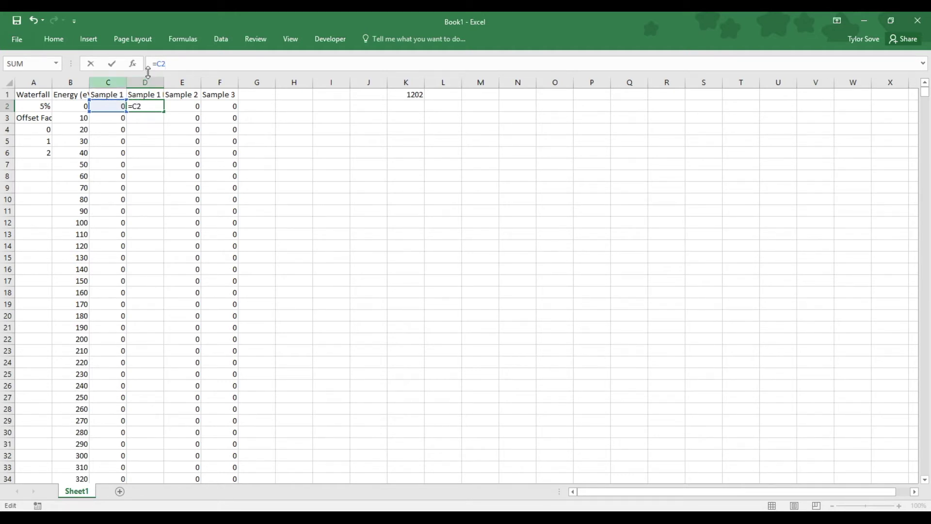
pyautogui.write('/MAX(')
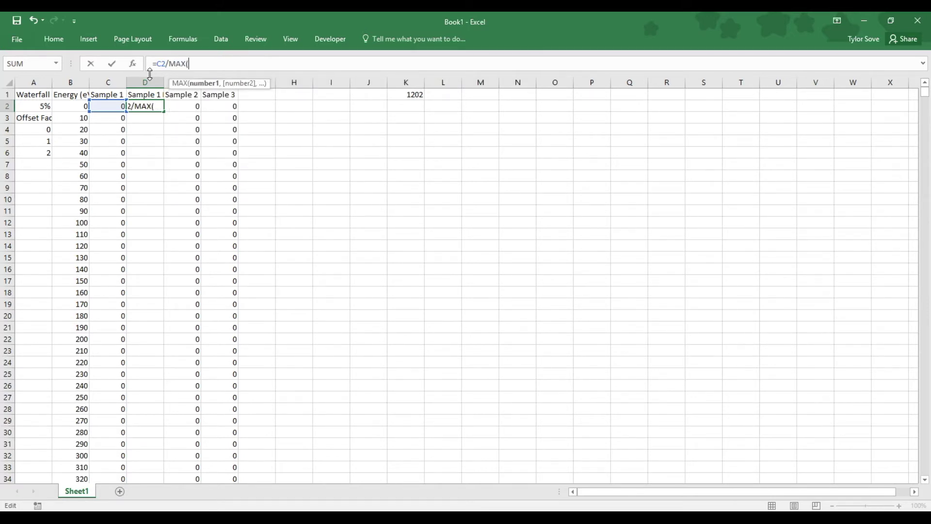
pyautogui.write('$C$@')
pyautogui.press('BackSpace')
pyautogui.write('2')
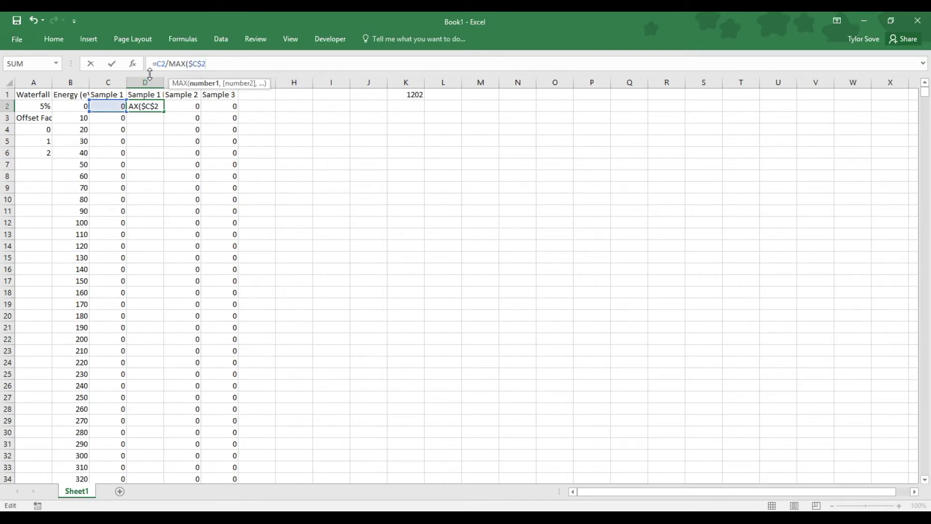
pyautogui.write(':$C')
# Close the MAX range at $C$1202 and append + A2 to the D2 formula
pyautogui.write('$1202')
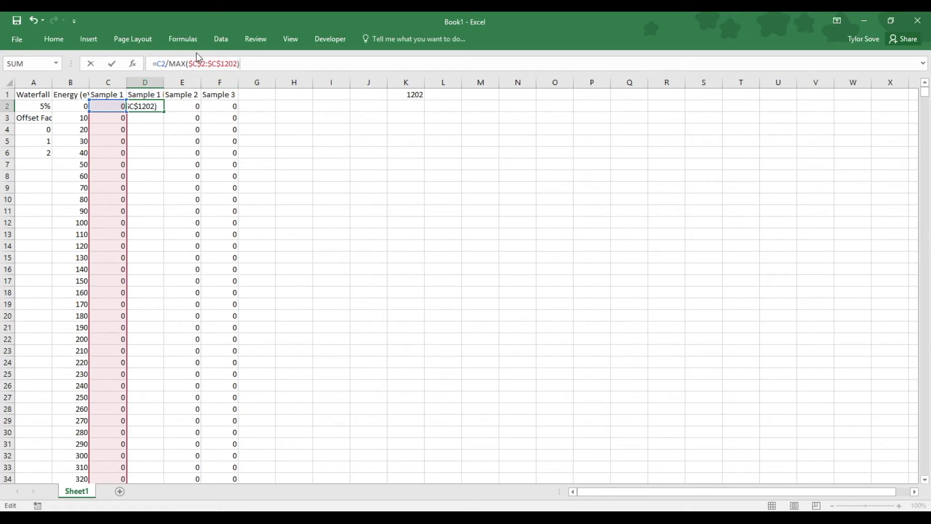
pyautogui.write('+')
pyautogui.click(43, 106)
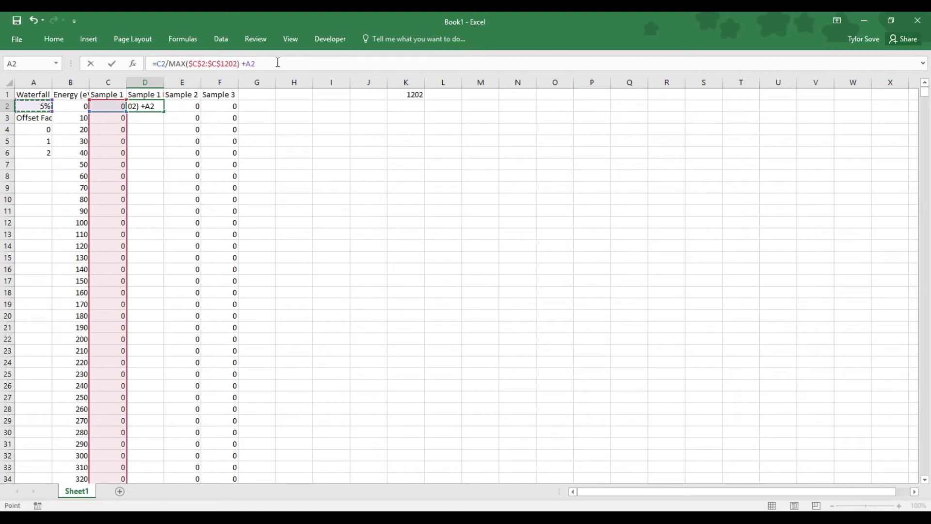
# Multiply A2 by A4 and lock both references to make the offset term $A$2*$A$4
pyautogui.write('*')
pyautogui.click(39, 129)
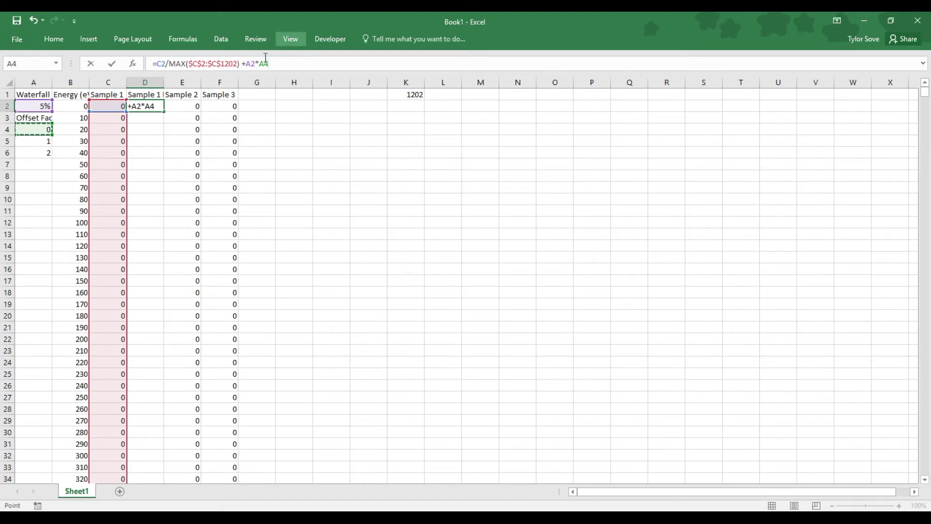
pyautogui.press('F2')
pyautogui.press('Left')
pyautogui.press('Left')
pyautogui.press('Left')
pyautogui.press('Left')
pyautogui.press('Left')
pyautogui.write('$')
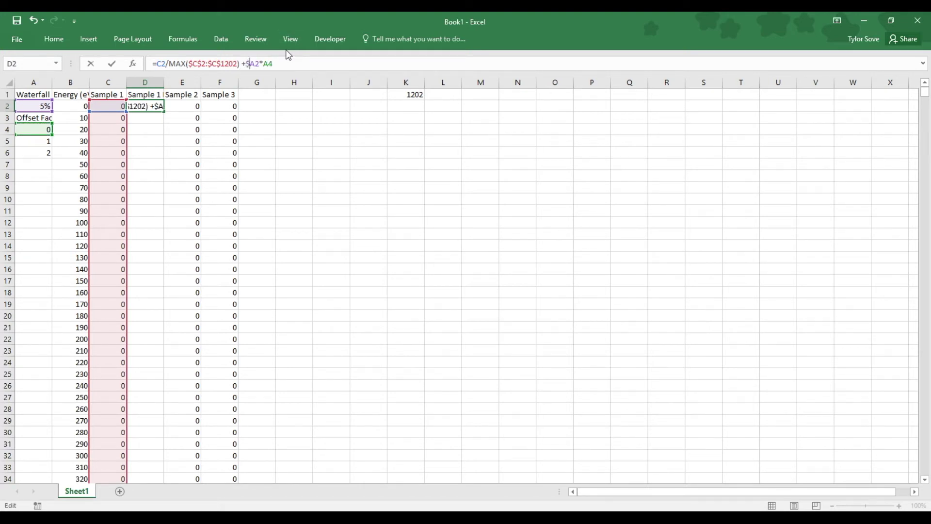
pyautogui.press('Right')
pyautogui.write('$C$')
pyautogui.press('Right')
pyautogui.write('$')
pyautogui.click(161, 64)
pyautogui.click(267, 58)
# Commit D2's formula and fill it down the whole of column D
pyautogui.press('Return')
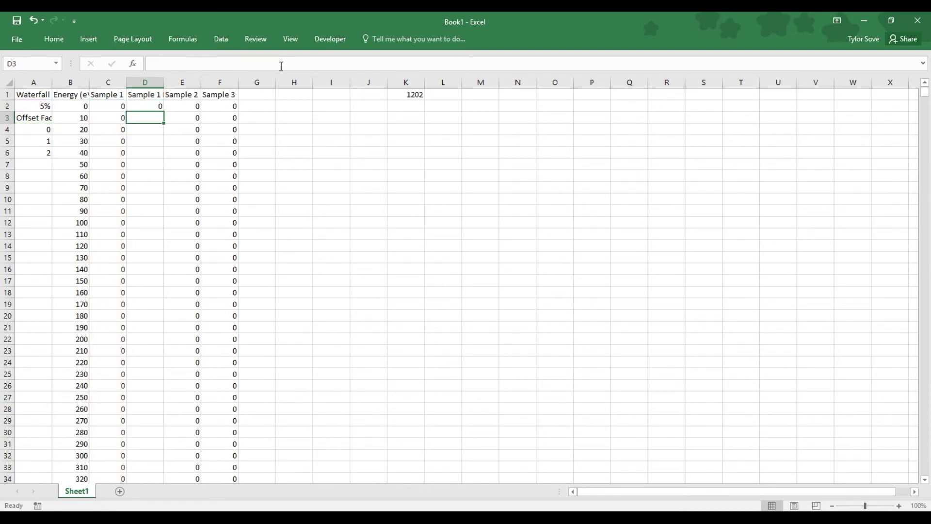
pyautogui.click(157, 105)
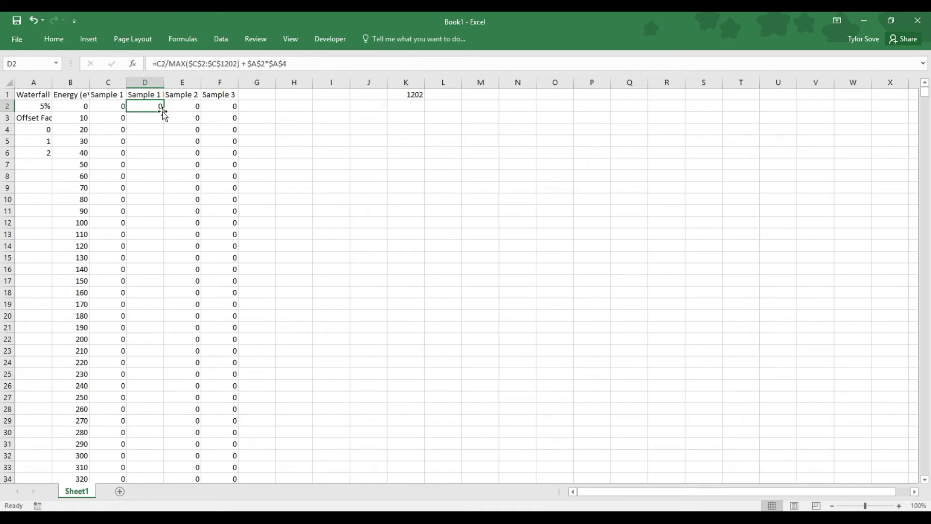
pyautogui.doubleClick(163, 111)
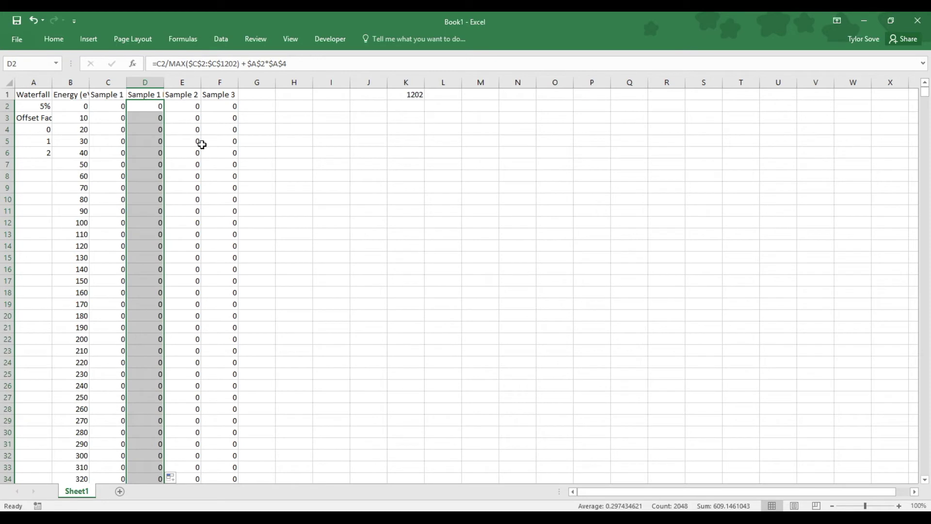
# Insert a new column F before Sample 3, headed 'Sample 2 Processed'
pyautogui.rightClick(214, 83)
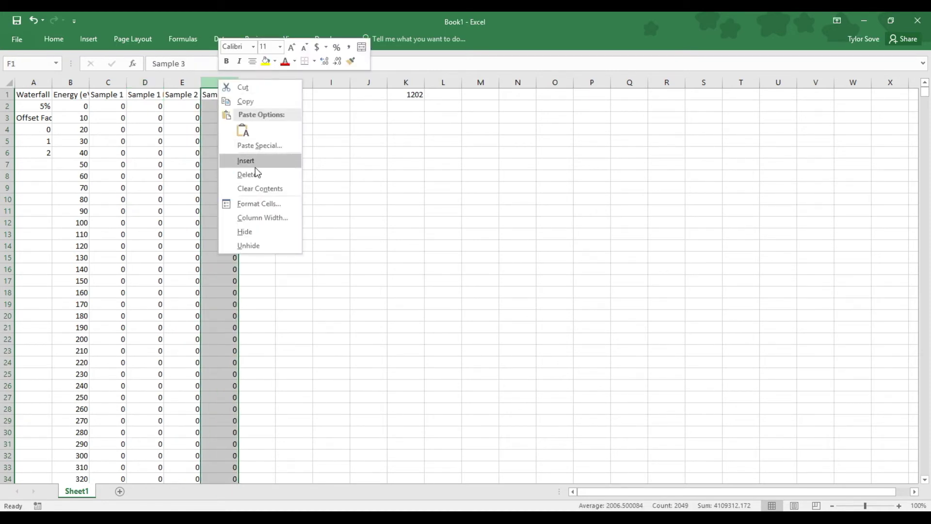
pyautogui.click(255, 165)
pyautogui.click(221, 94)
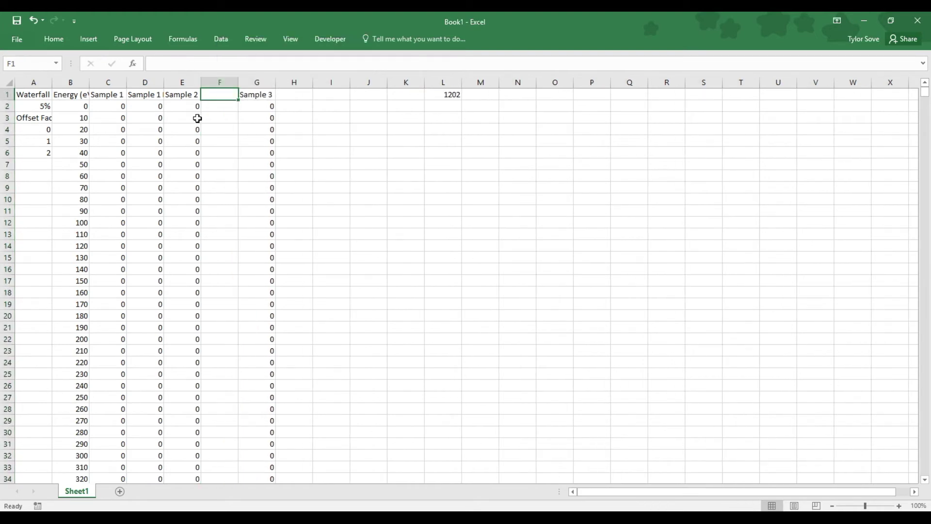
pyautogui.write('Sample ')
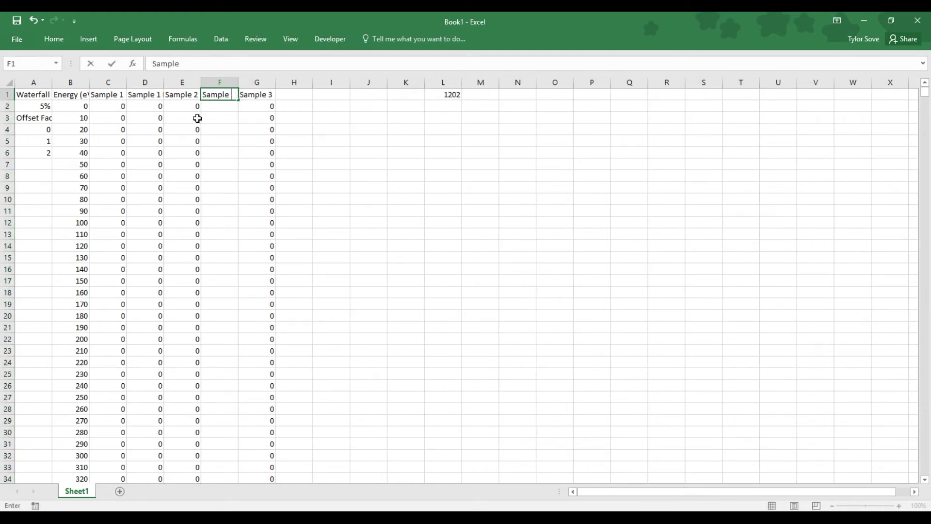
pyautogui.write('2 Processed')
pyautogui.press('Return')
# Copy D2's formula into cell F2
pyautogui.click(156, 107)
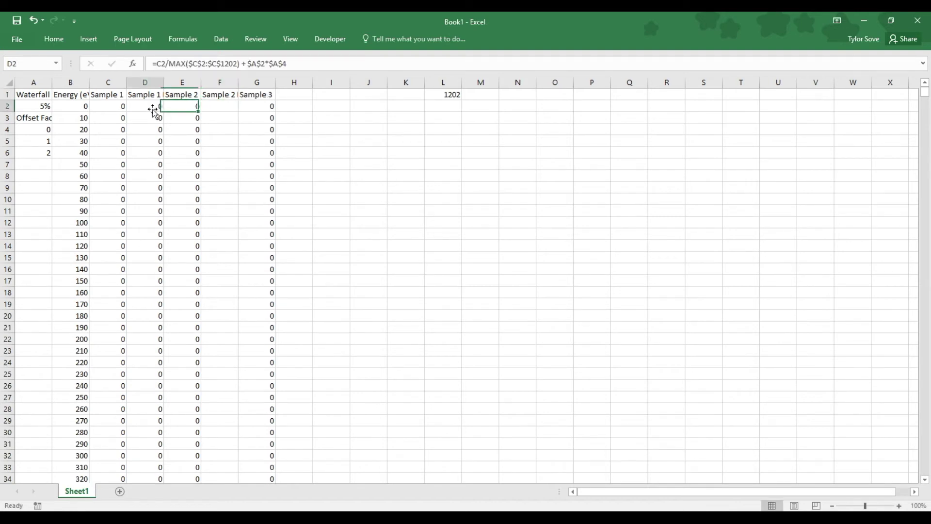
pyautogui.moveTo(289, 64); pyautogui.dragTo(133, 69)
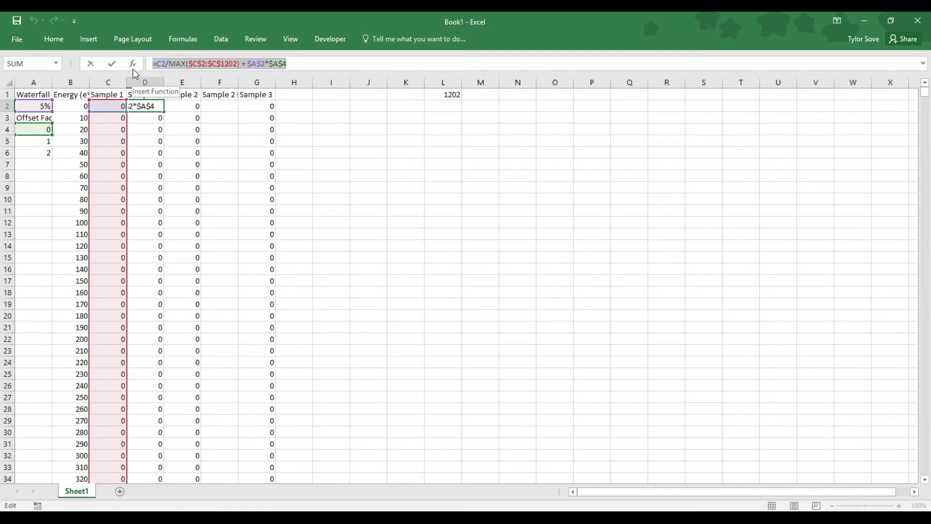
pyautogui.press('Return')
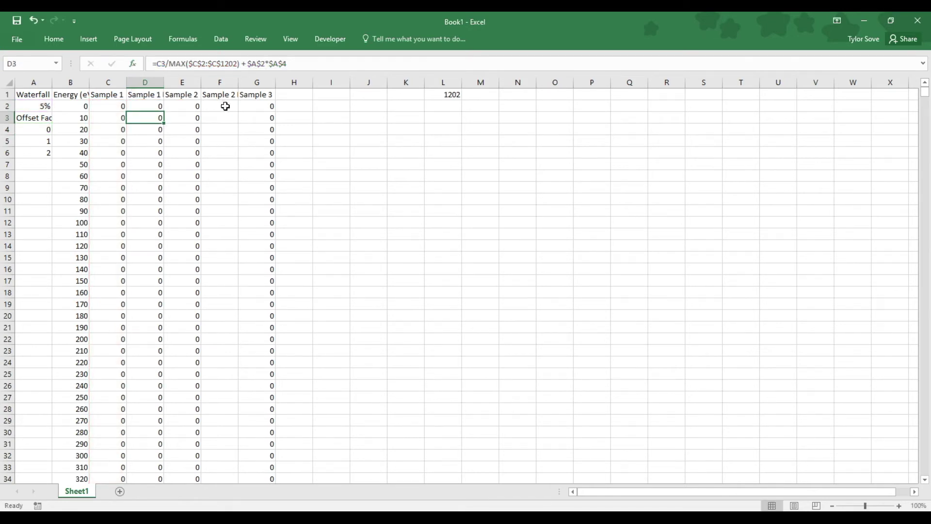
pyautogui.click(225, 106)
pyautogui.click(206, 62)
pyautogui.hotkey('ctrl', 'v')
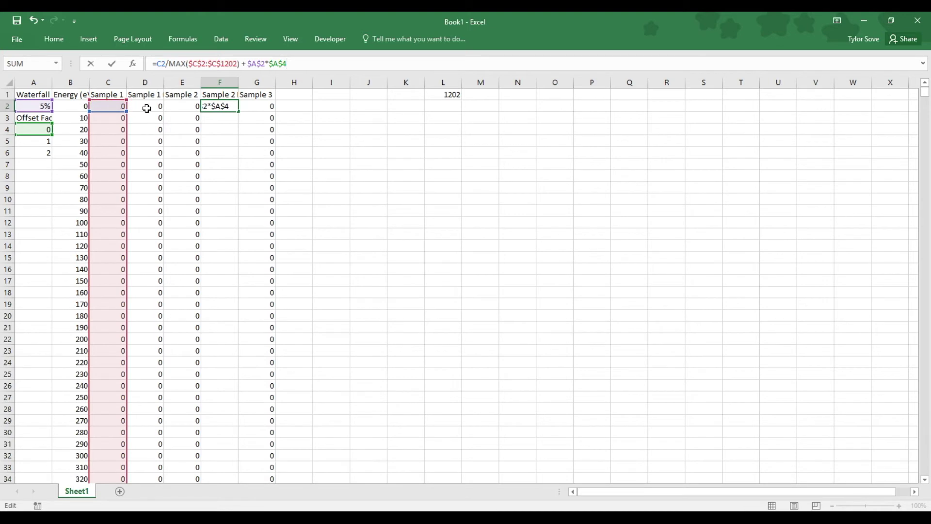
# Retarget F2 to =E2/MAX($E$2:$E$1202) + $A$2*$A$5 and fill it down column F
pyautogui.moveTo(118, 114); pyautogui.dragTo(189, 115)
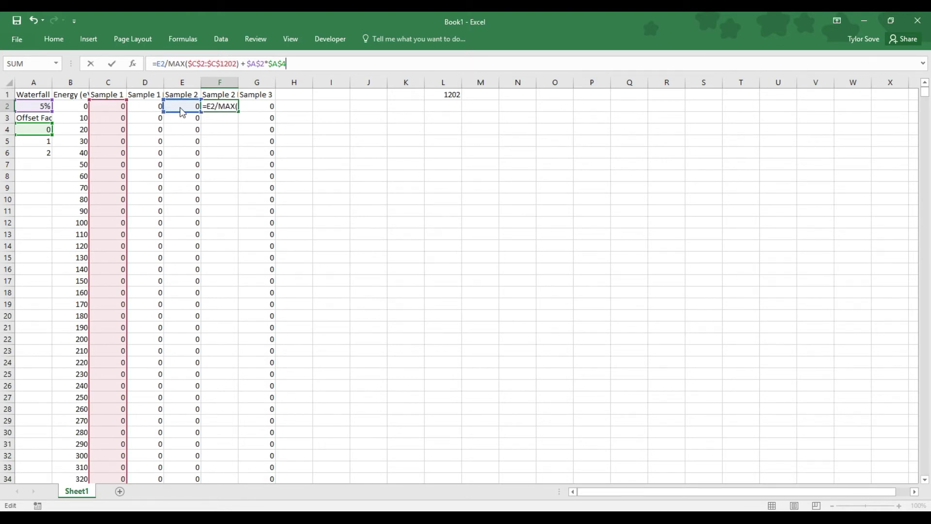
pyautogui.moveTo(115, 106); pyautogui.dragTo(183, 106)
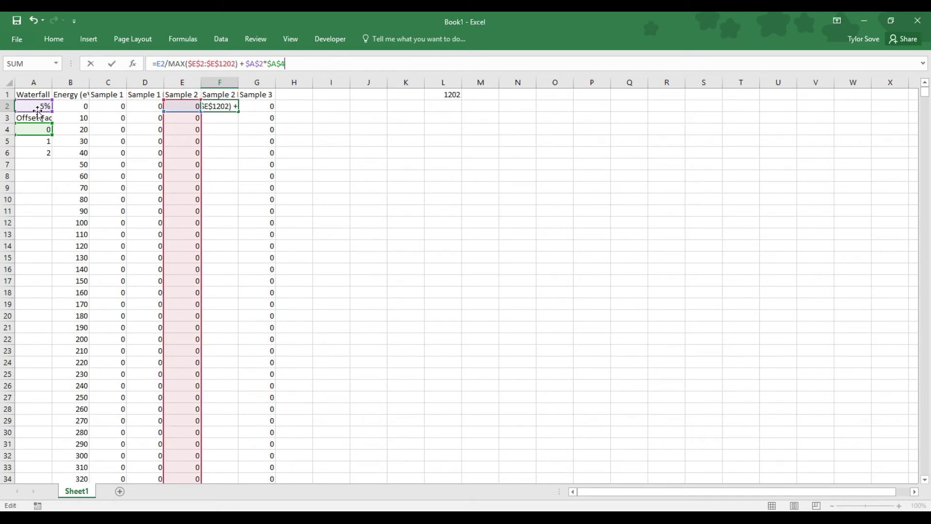
pyautogui.moveTo(43, 139); pyautogui.dragTo(43, 147)
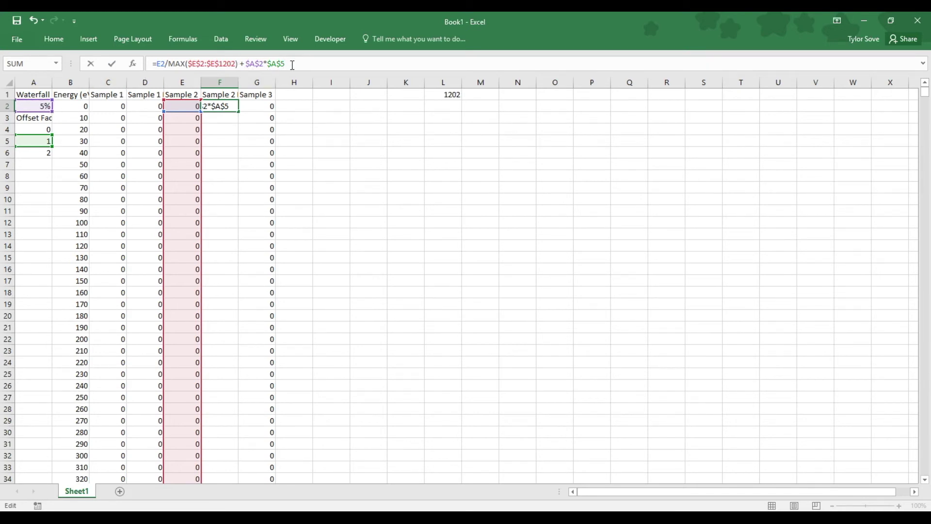
pyautogui.press('Return')
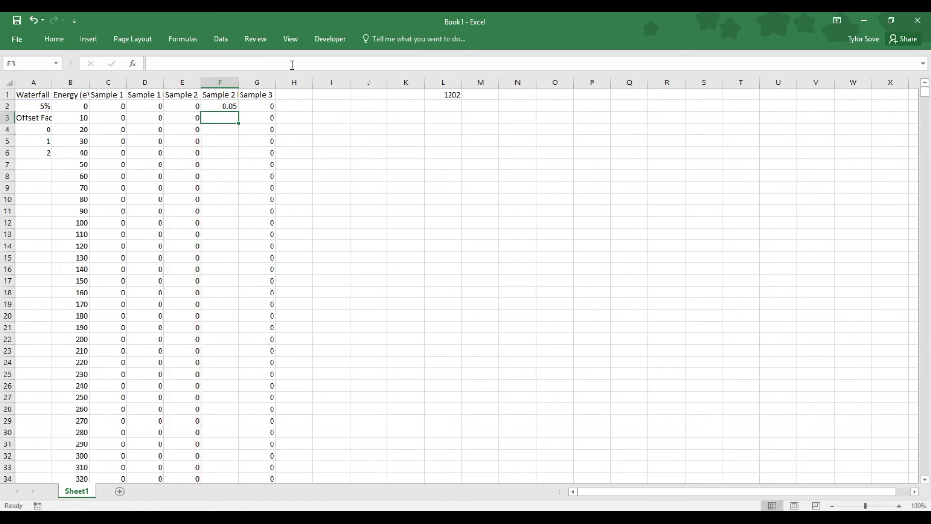
pyautogui.click(230, 106)
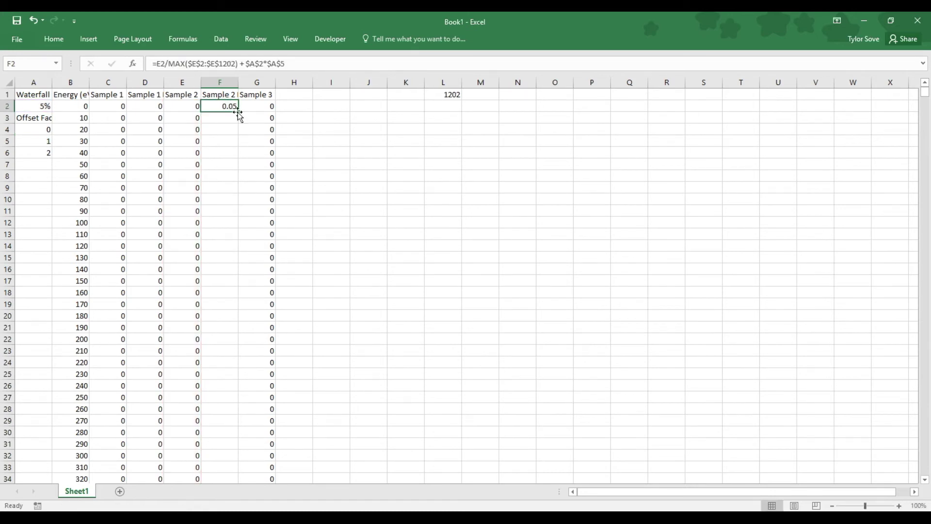
pyautogui.doubleClick(238, 111)
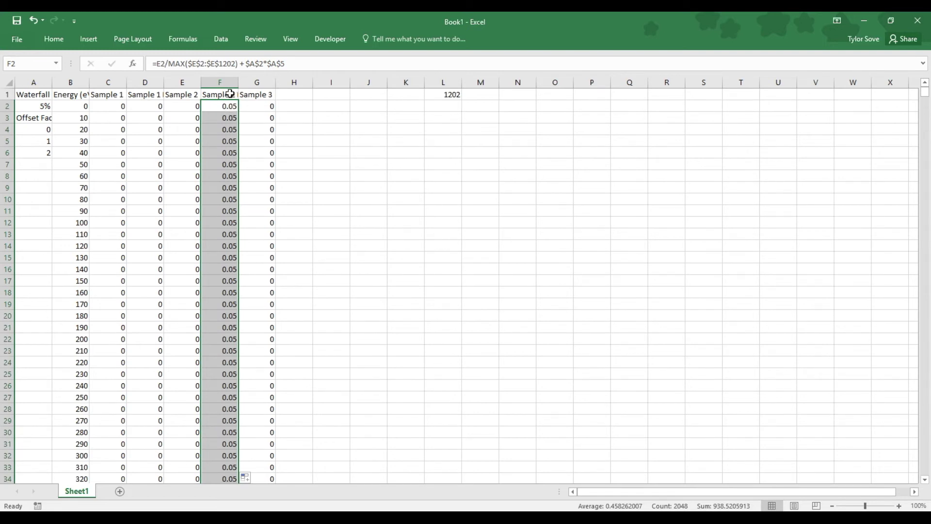
# Copy F2's formula into cell H2
pyautogui.moveTo(293, 63); pyautogui.dragTo(139, 63)
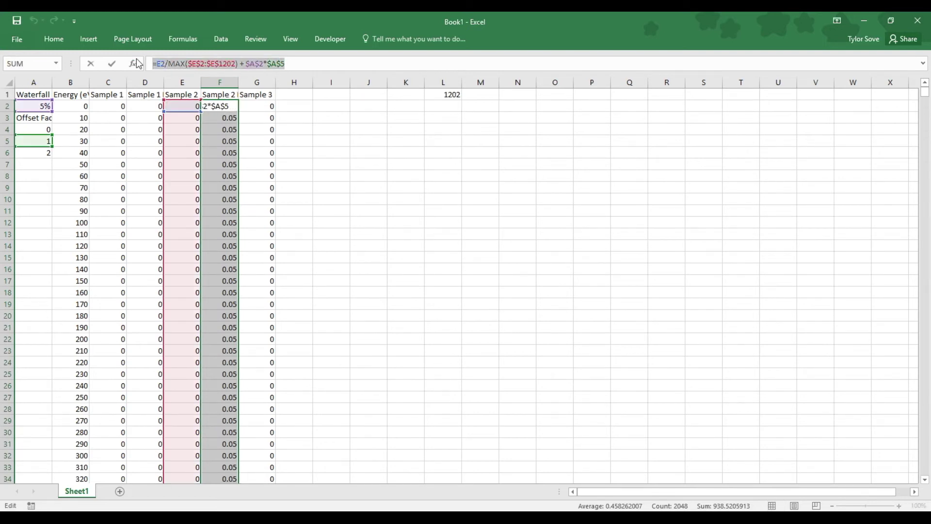
pyautogui.press('Return')
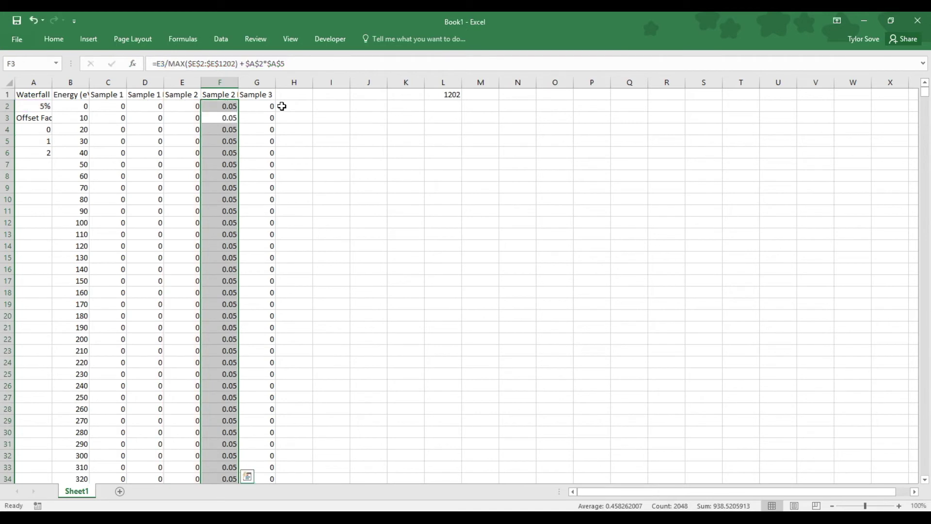
pyautogui.click(285, 107)
pyautogui.hotkey('ctrl', 'v')
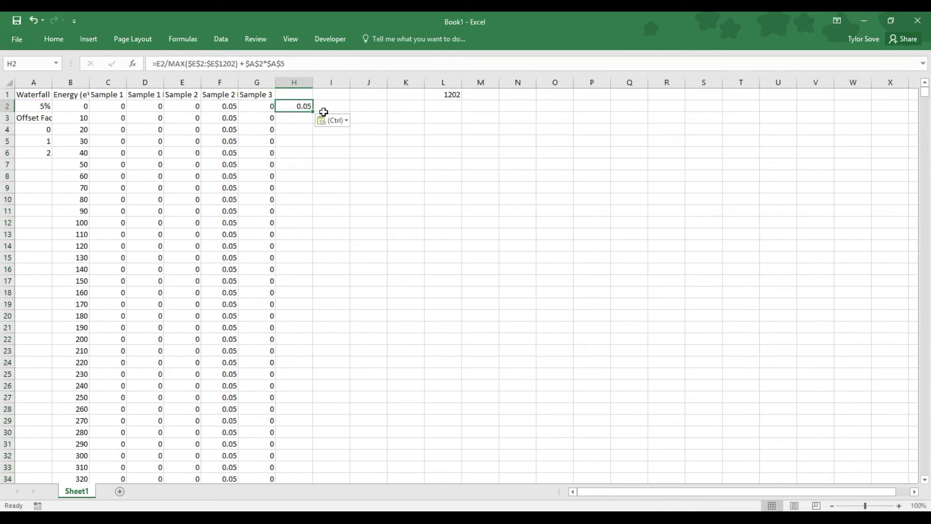
# Head column H with 'Sample 3 Processed'
pyautogui.click(301, 93)
pyautogui.click(281, 68)
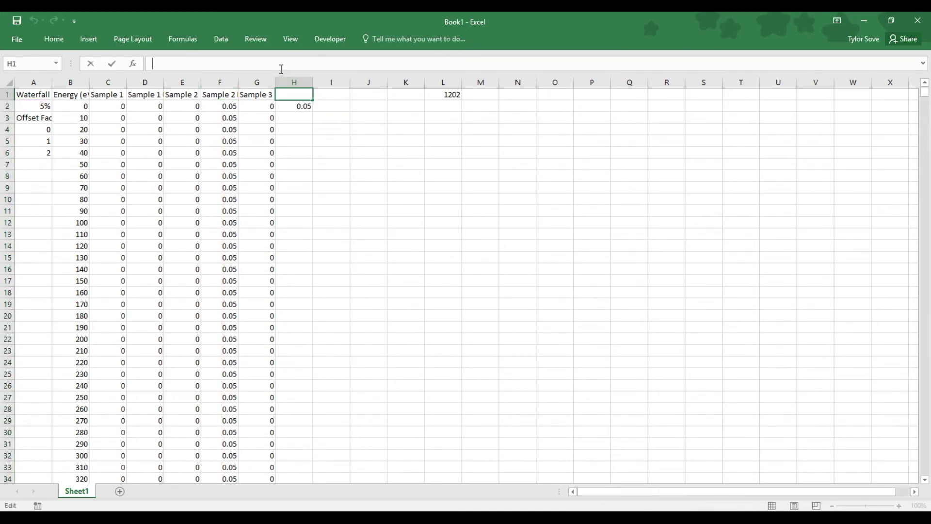
pyautogui.write('Sample 3 Process')
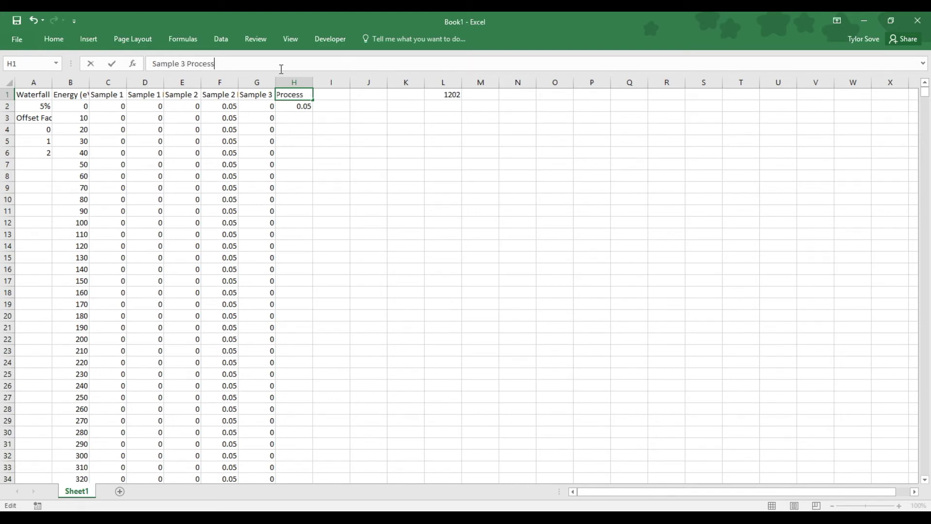
pyautogui.write('ed')
pyautogui.press('Return')
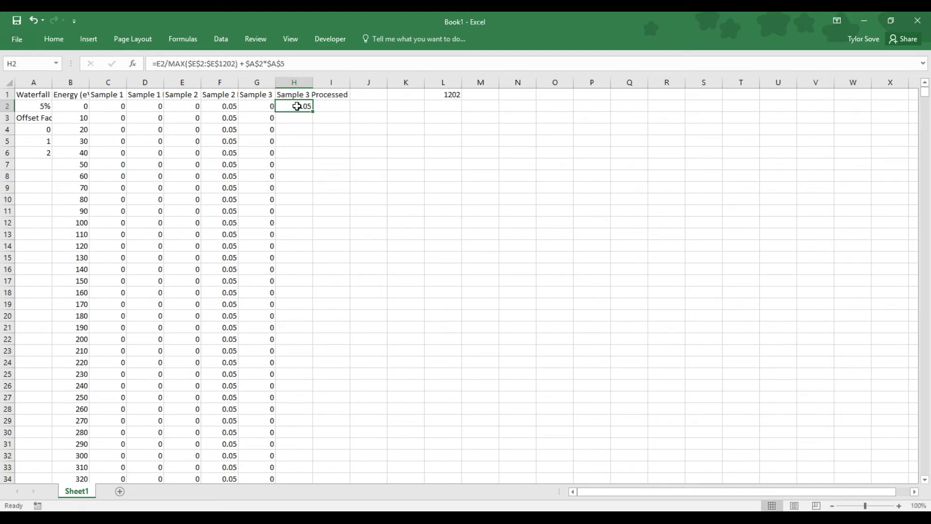
# Retarget H2 to =G2/MAX($G$2:$G$1202) + $A$2*$A$6 and fill it down column H
pyautogui.click(293, 69)
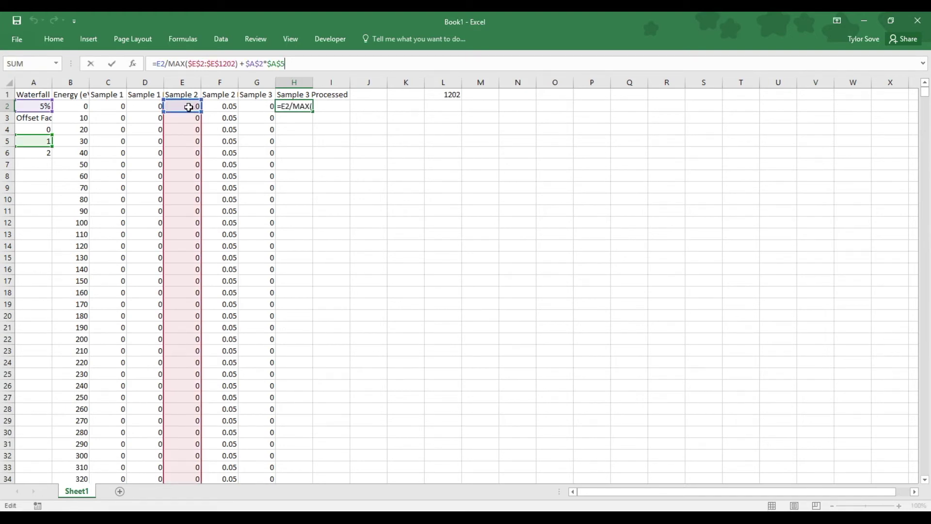
pyautogui.moveTo(189, 112); pyautogui.dragTo(249, 115)
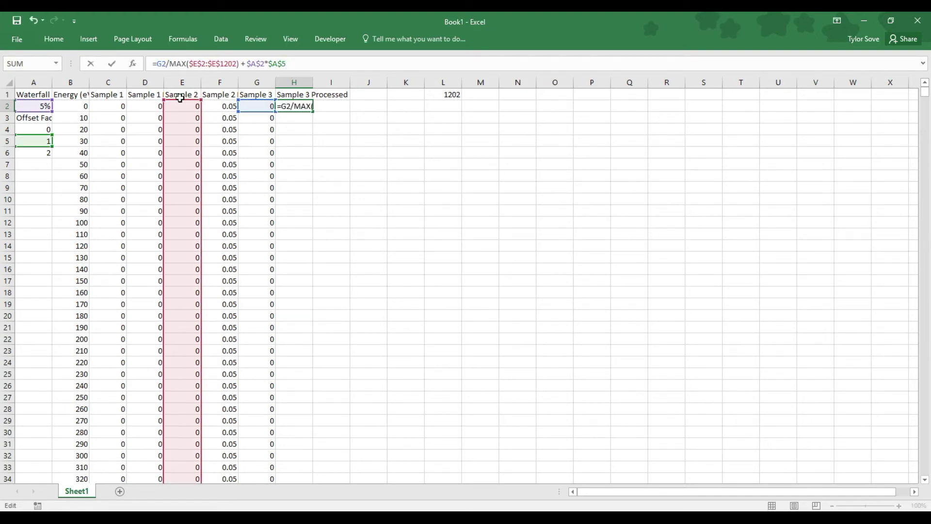
pyautogui.moveTo(180, 98); pyautogui.dragTo(257, 99)
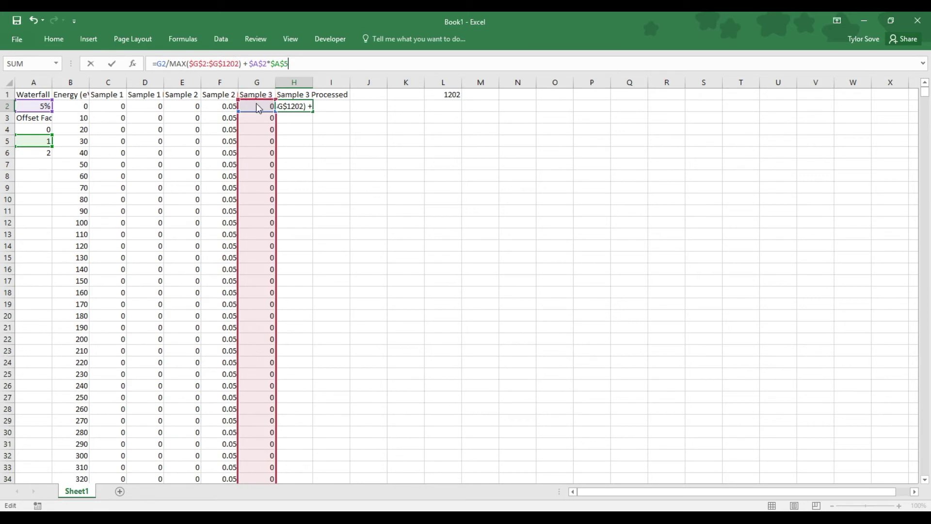
pyautogui.moveTo(39, 137); pyautogui.dragTo(41, 151)
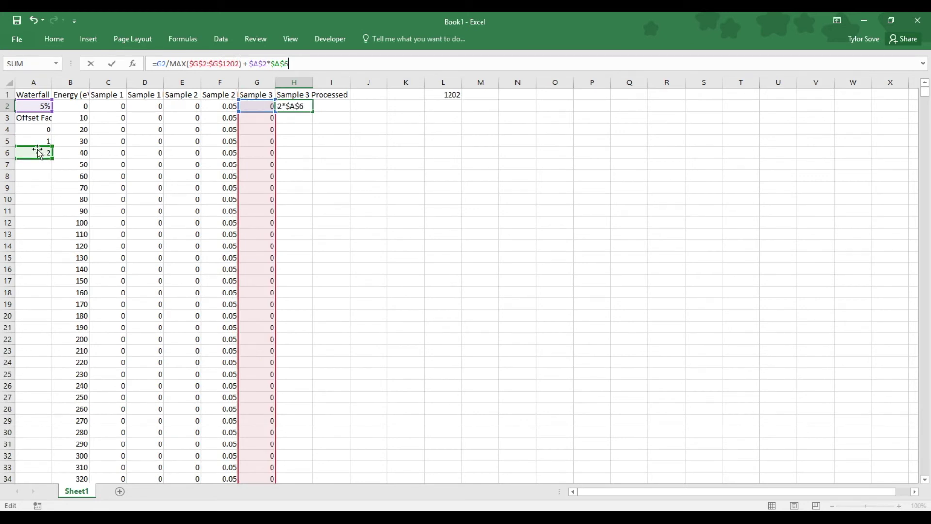
pyautogui.click(300, 64)
pyautogui.press('Return')
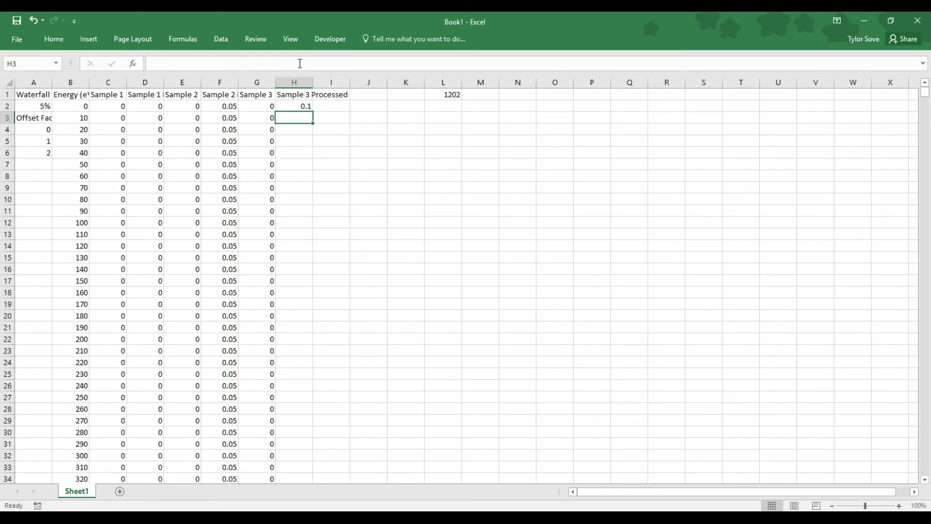
pyautogui.click(307, 106)
pyautogui.doubleClick(313, 112)
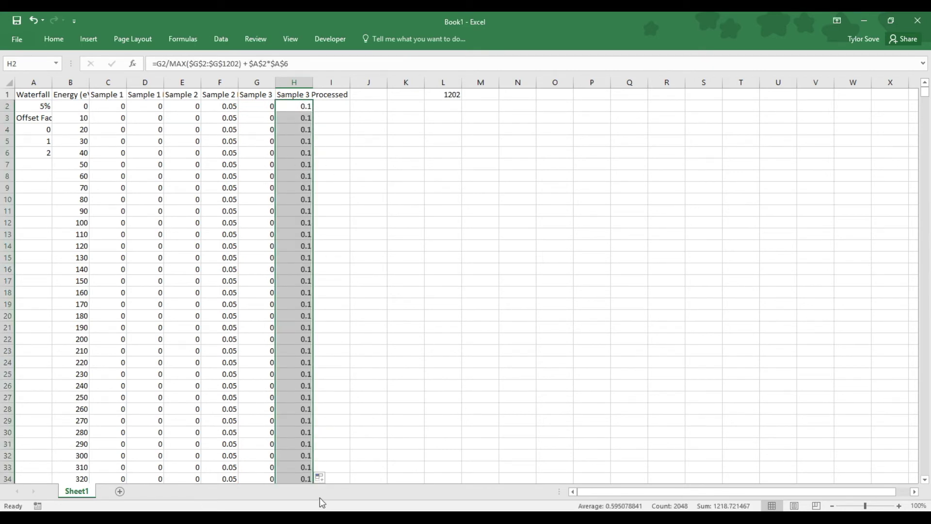
pyautogui.click(329, 111)
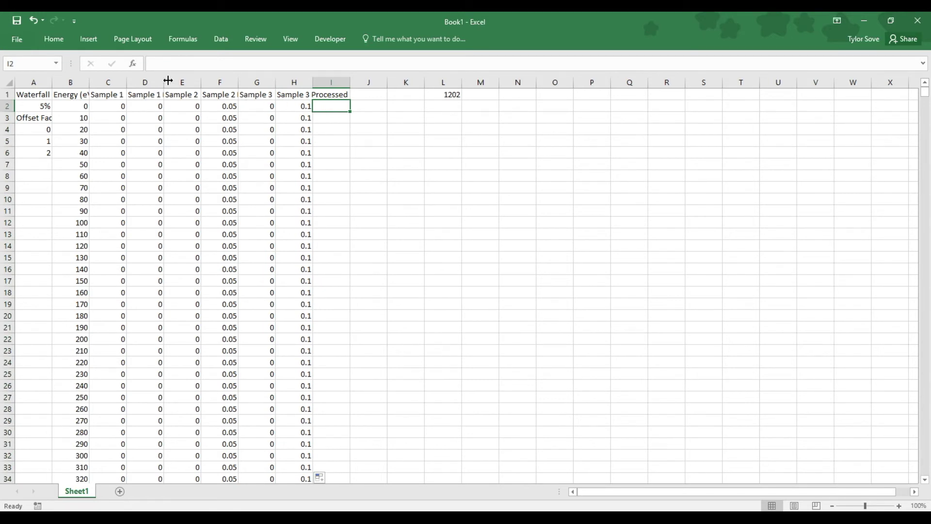
# Widen columns D and F, then select the Energy column B plus processed columns D, F and H
pyautogui.moveTo(168, 80); pyautogui.dragTo(192, 81)
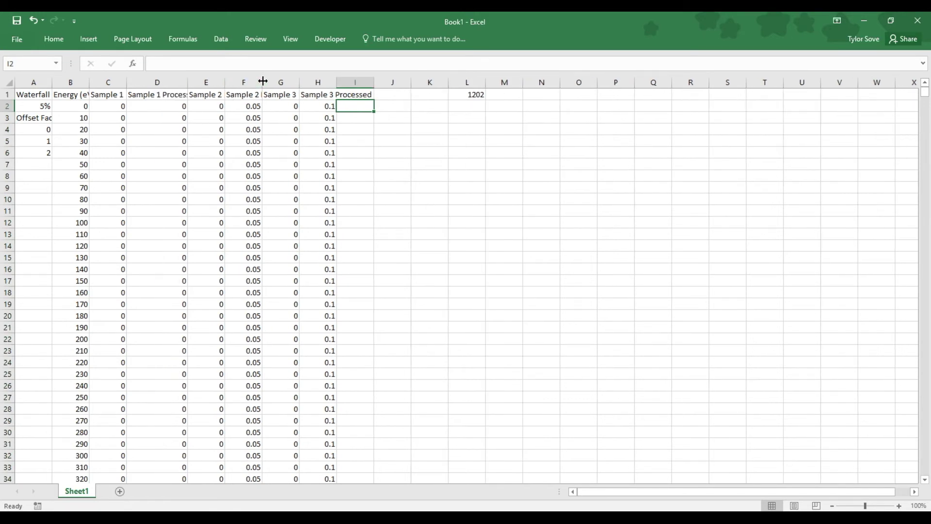
pyautogui.moveTo(262, 80); pyautogui.dragTo(284, 81)
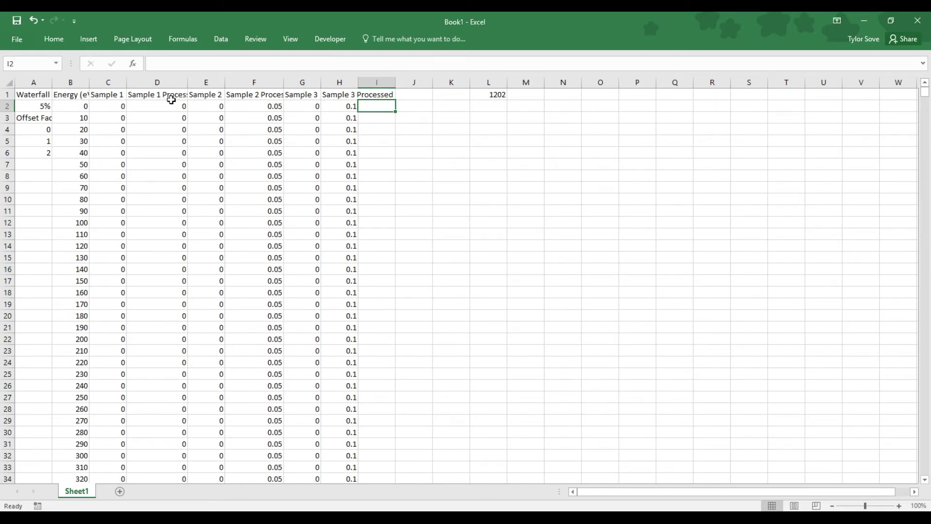
pyautogui.click(73, 80)
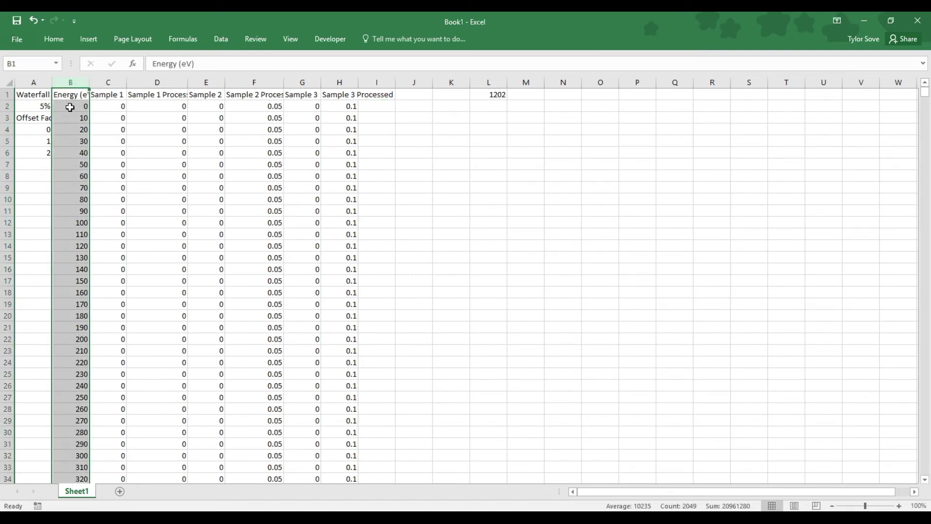
pyautogui.keyDown('ctrl'); pyautogui.click(154, 79); pyautogui.keyUp('ctrl')
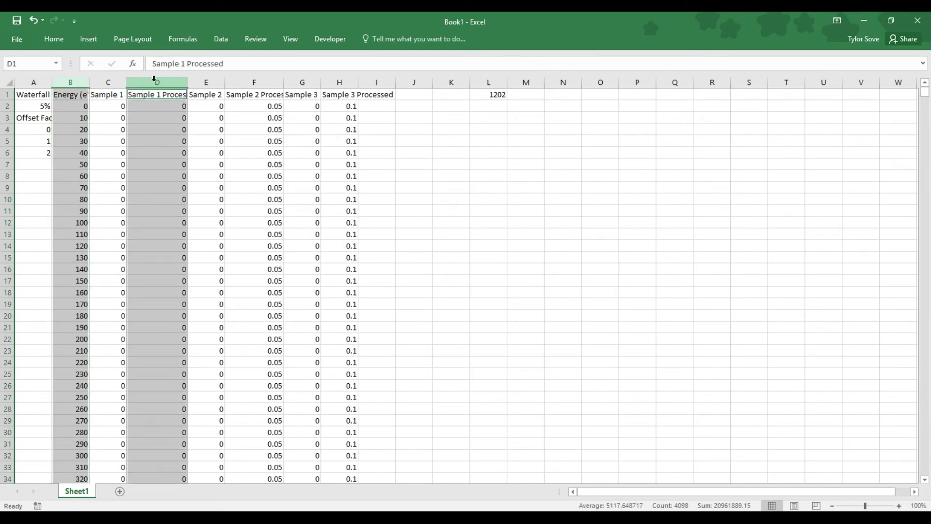
pyautogui.keyDown('ctrl'); pyautogui.click(268, 77); pyautogui.keyUp('ctrl')
pyautogui.keyDown('ctrl'); pyautogui.click(351, 78); pyautogui.keyUp('ctrl')
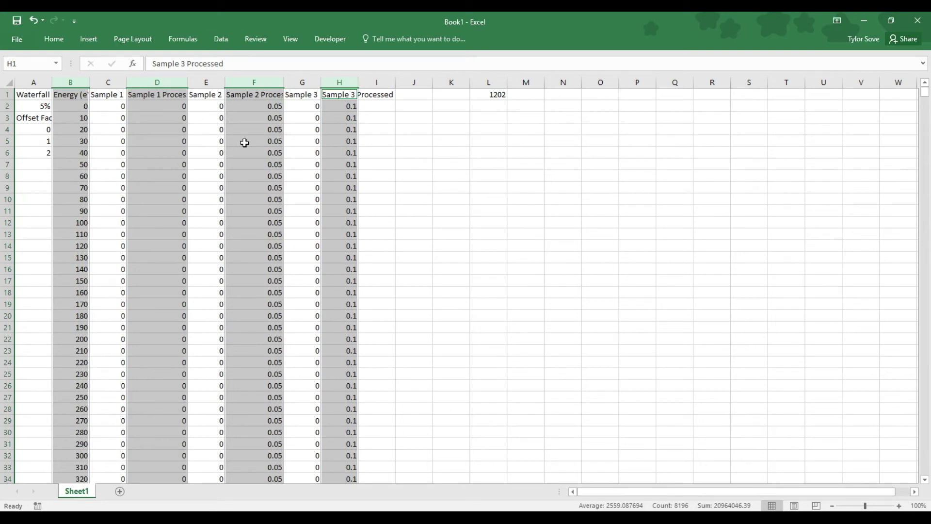
pyautogui.click(92, 41)
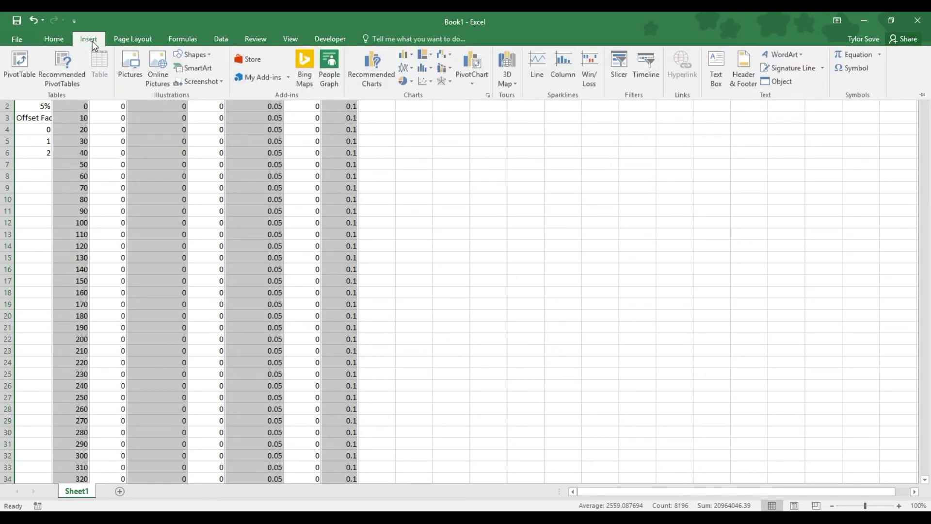
# Insert a Scatter with Smooth Lines chart of the three processed samples, moved to the upper left and enlarged
pyautogui.click(428, 80)
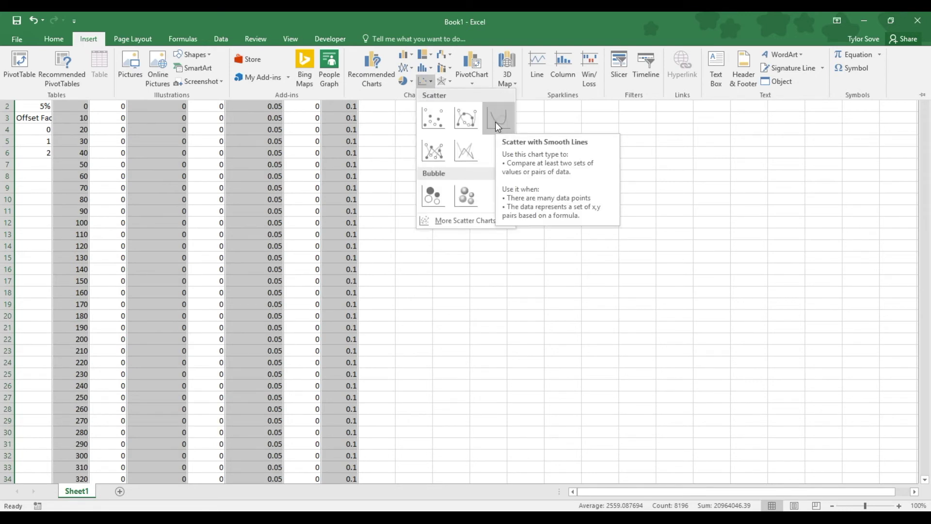
pyautogui.click(497, 125)
pyautogui.moveTo(422, 225); pyautogui.dragTo(307, 122)
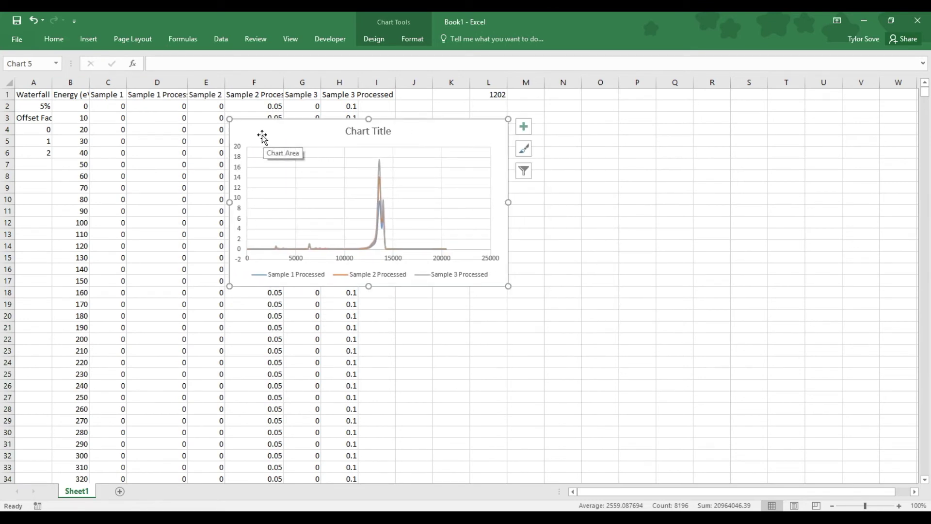
pyautogui.moveTo(251, 137); pyautogui.dragTo(56, 120)
pyautogui.moveTo(312, 268); pyautogui.dragTo(819, 465)
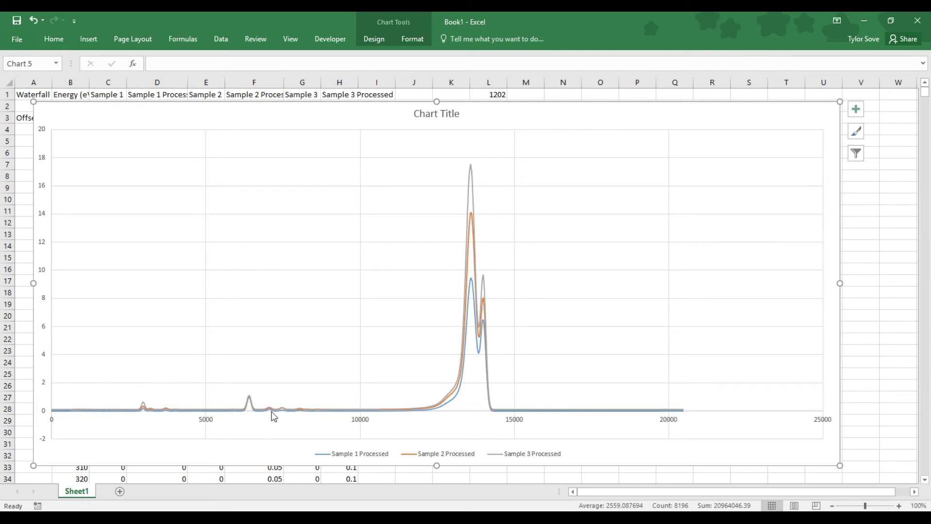
pyautogui.doubleClick(43, 383)
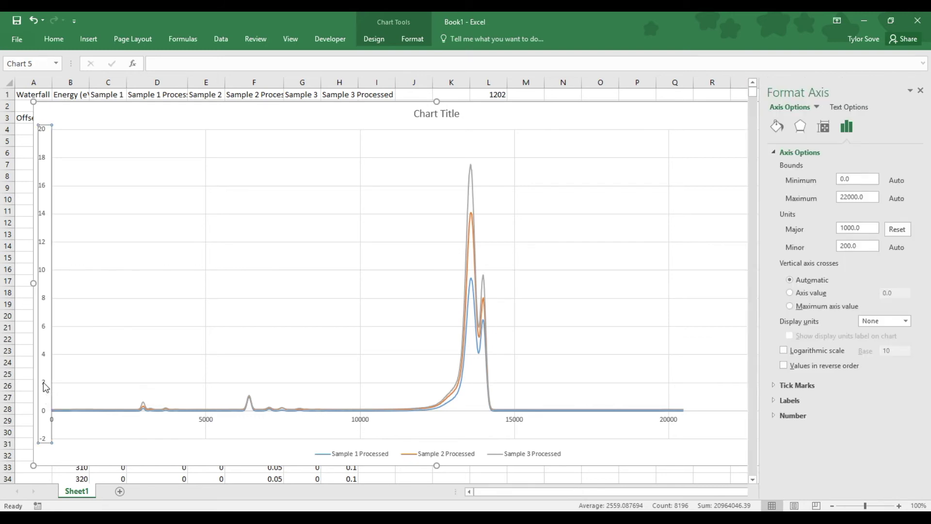
# Set the vertical axis bounds to a minimum of 0 and a maximum of 1.2
pyautogui.click(874, 180)
pyautogui.write('0')
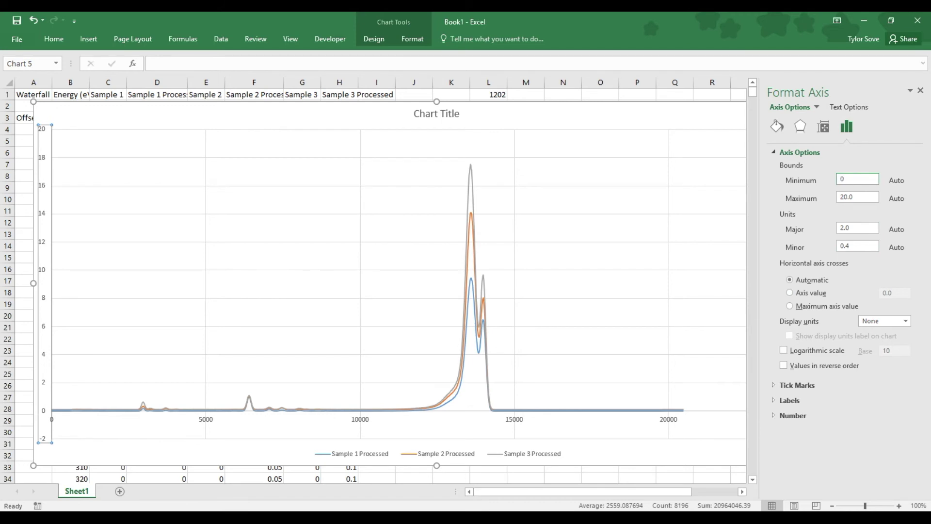
pyautogui.press('Return')
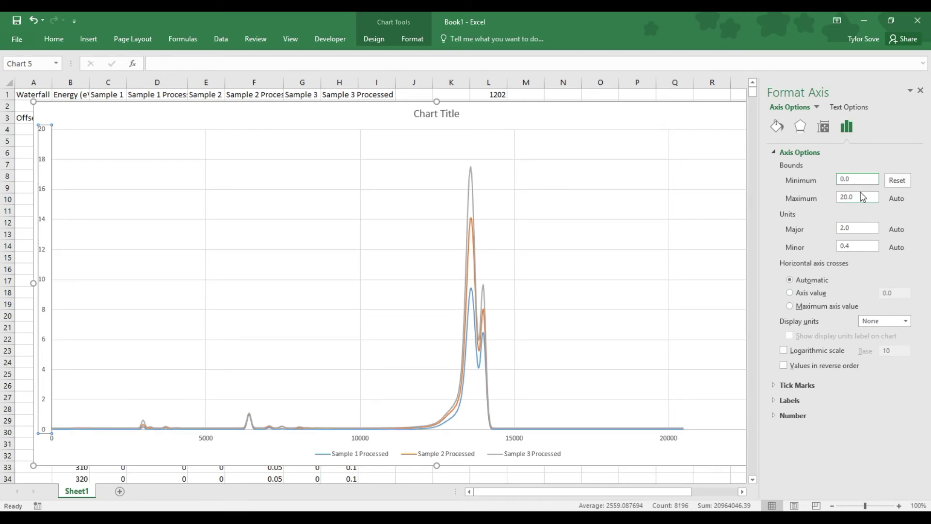
pyautogui.moveTo(850, 195); pyautogui.dragTo(801, 208)
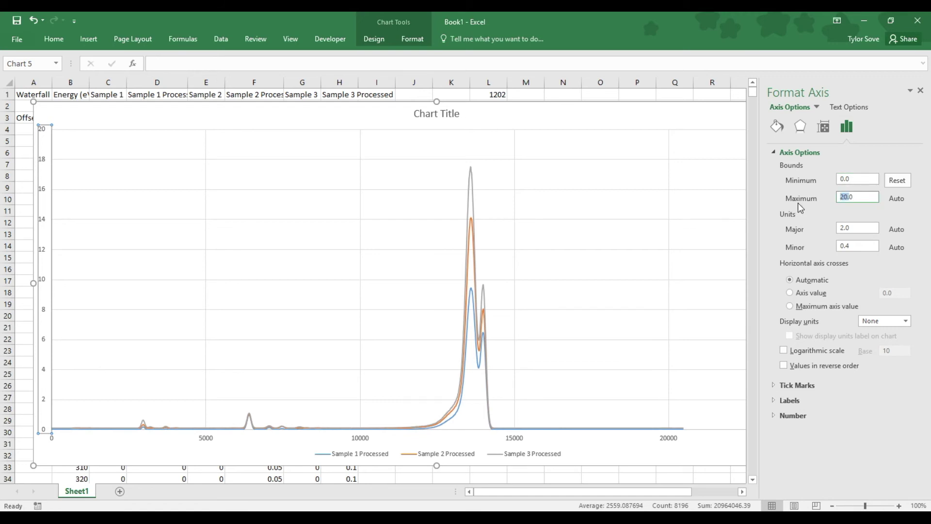
pyautogui.write('2')
pyautogui.moveTo(863, 194); pyautogui.dragTo(791, 207)
pyautogui.write('2')
pyautogui.press('Return')
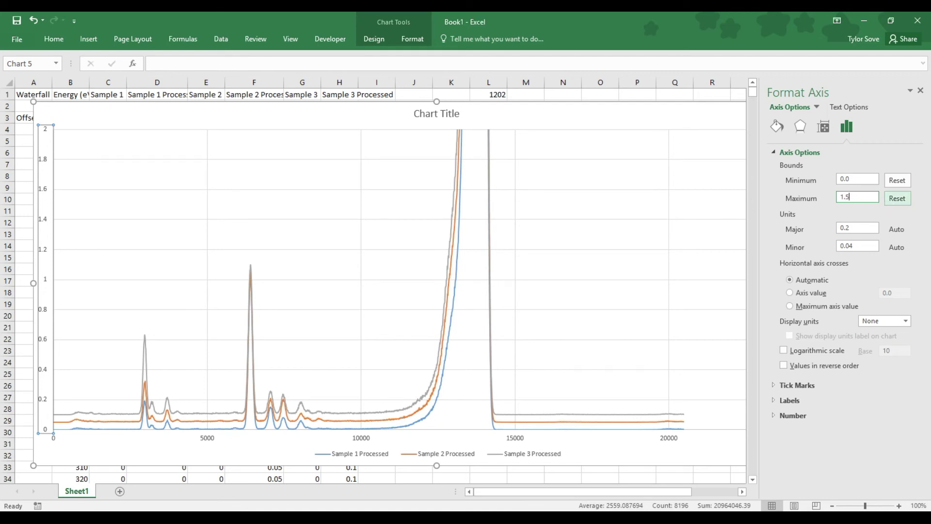
pyautogui.press('Return')
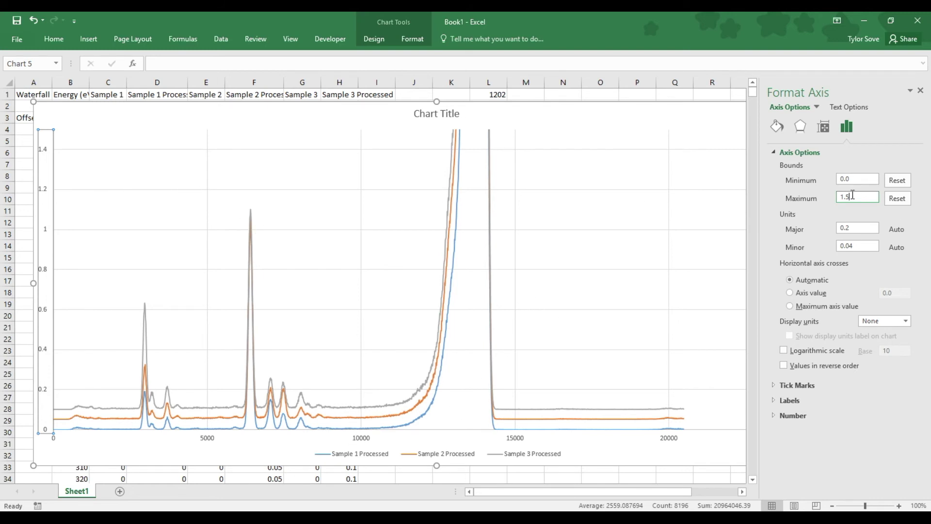
pyautogui.press('Return')
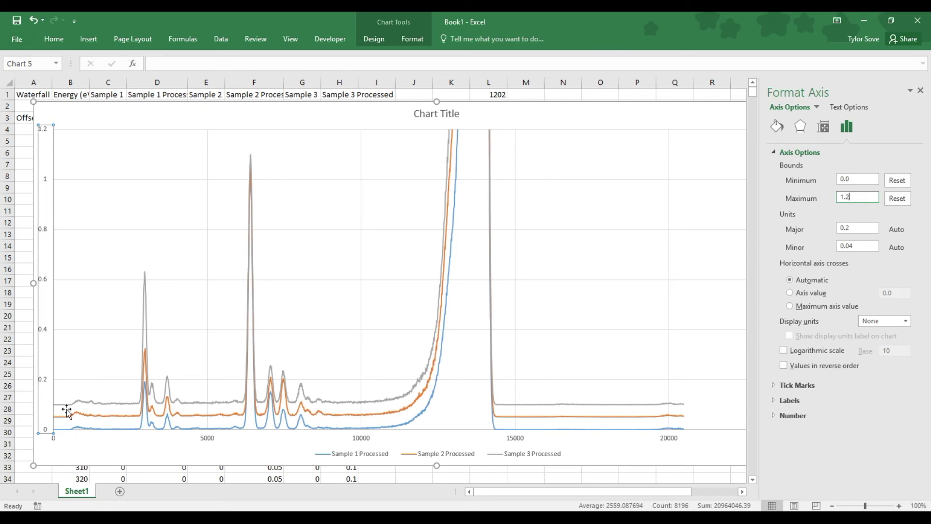
pyautogui.click(207, 438)
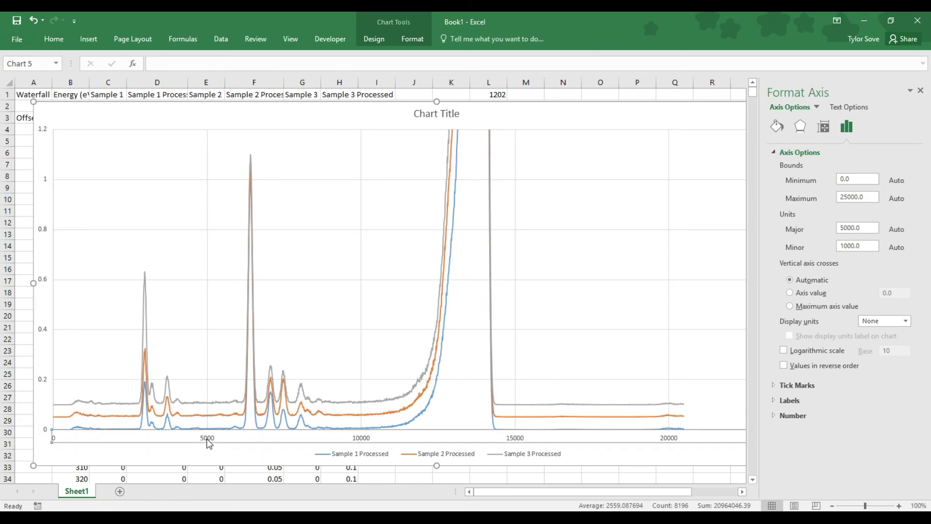
# Set the horizontal energy axis to run from 2000 to 12000 with a major unit of 500
pyautogui.doubleClick(859, 178)
pyautogui.write('2000')
pyautogui.press('Return')
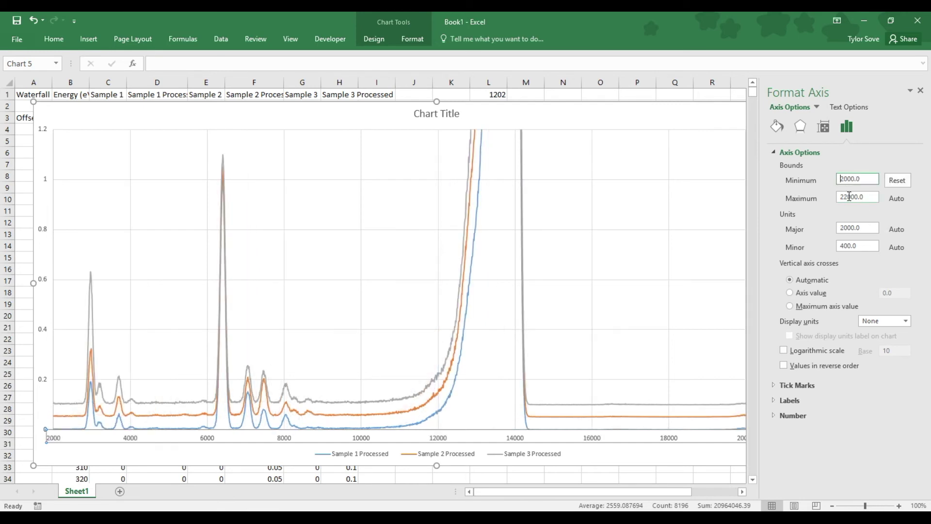
pyautogui.moveTo(849, 196); pyautogui.dragTo(822, 197)
pyautogui.write('12')
pyautogui.press('Return')
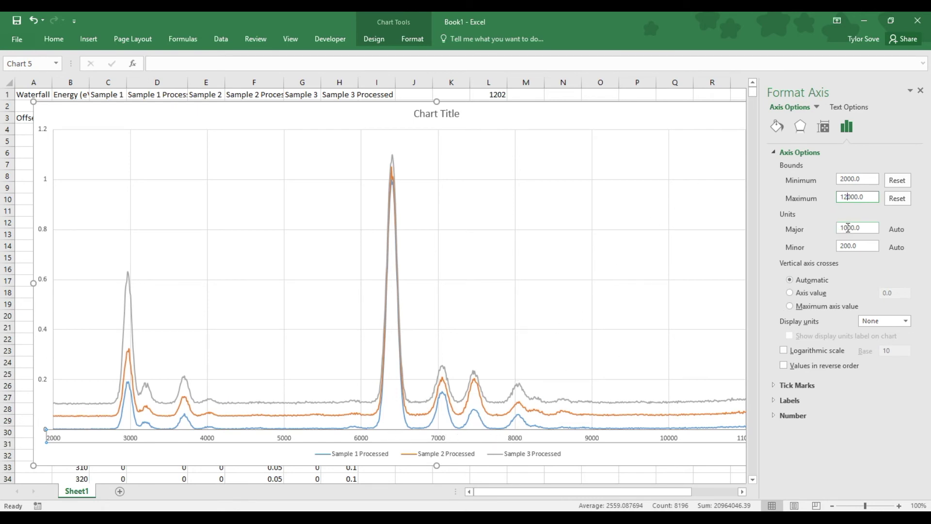
pyautogui.click(847, 227)
pyautogui.write('5')
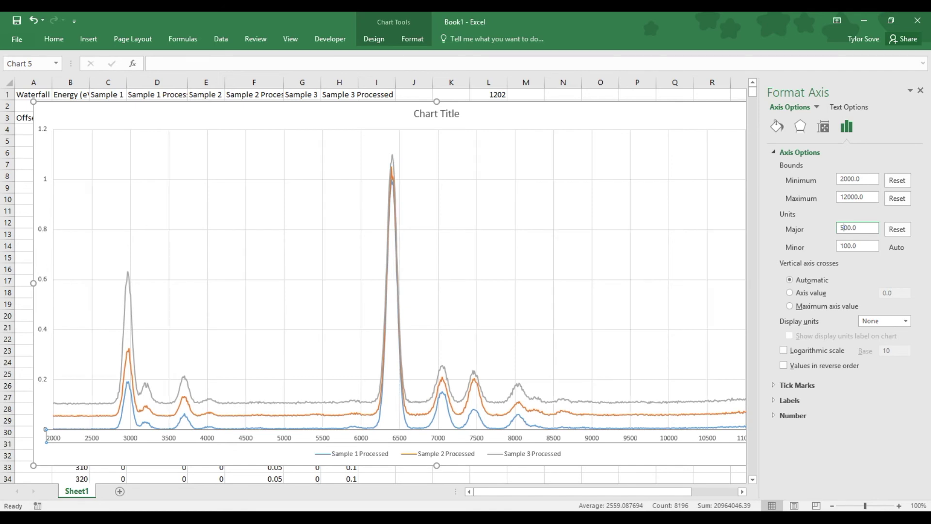
# Give the vertical axis a major unit of 0.1 and close the axis formatting pane
pyautogui.click(43, 284)
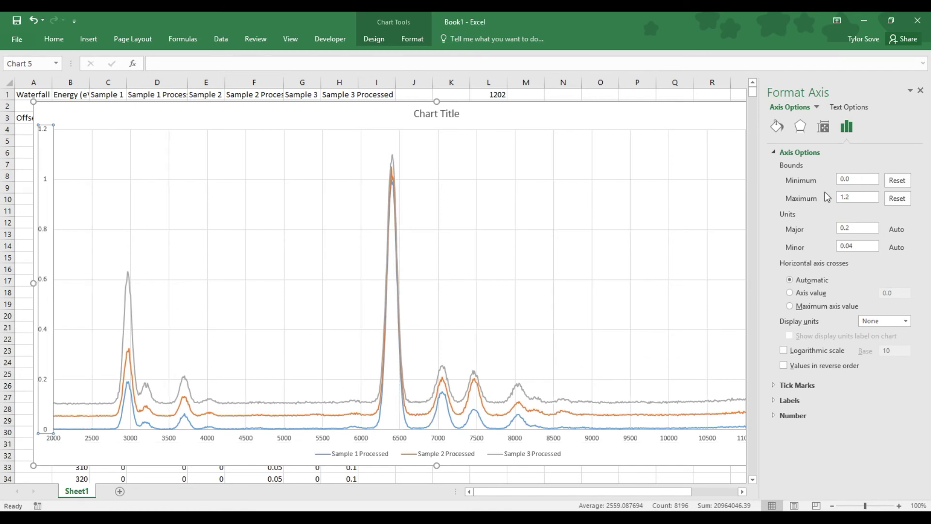
pyautogui.click(853, 228)
pyautogui.write('1')
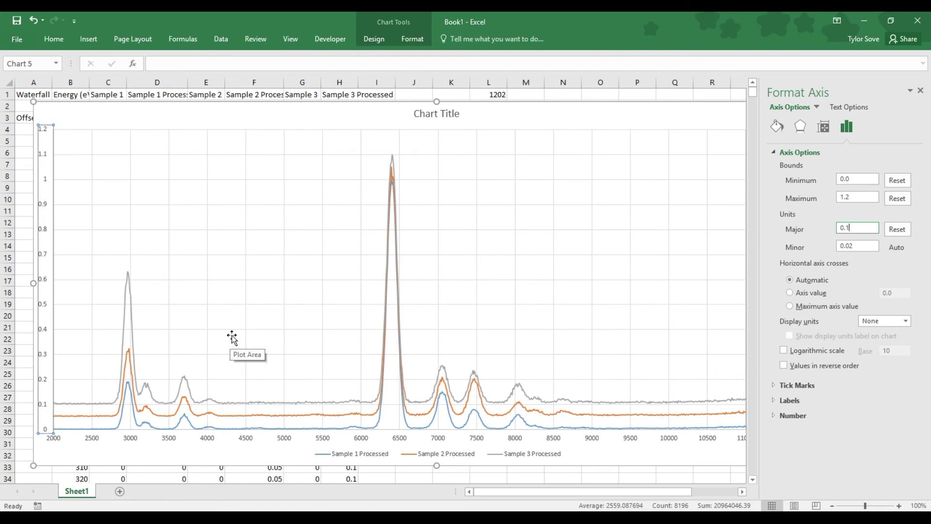
pyautogui.click(920, 91)
# Title the chart 'XRF Waterfall Example'
pyautogui.click(453, 115)
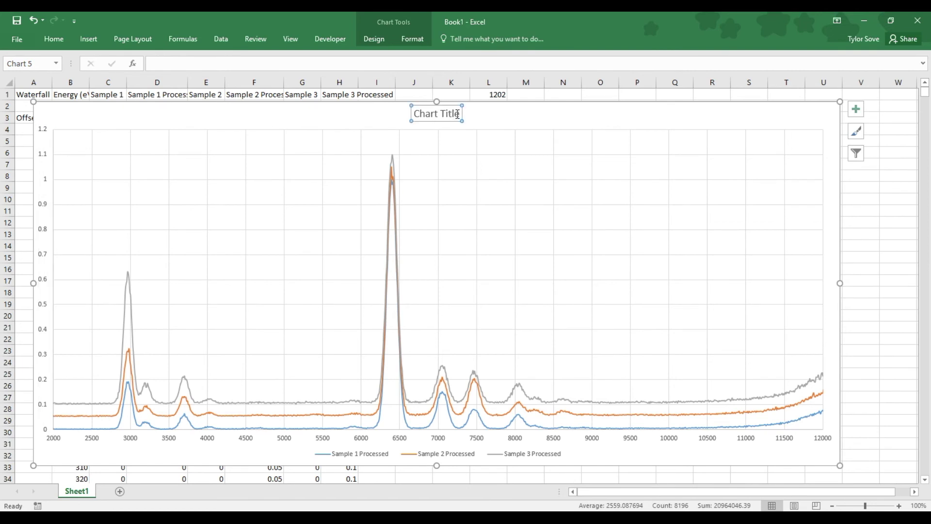
pyautogui.moveTo(459, 114); pyautogui.dragTo(414, 113)
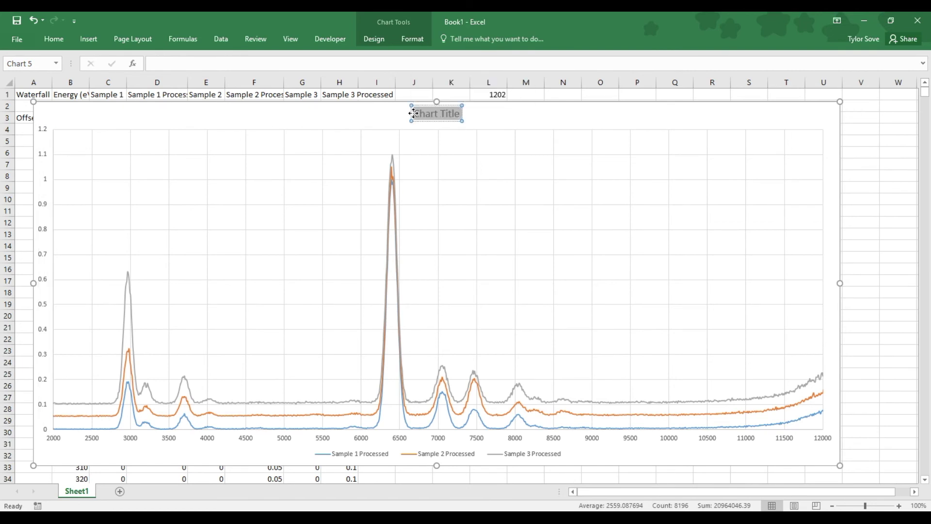
pyautogui.write('XRF Wa')
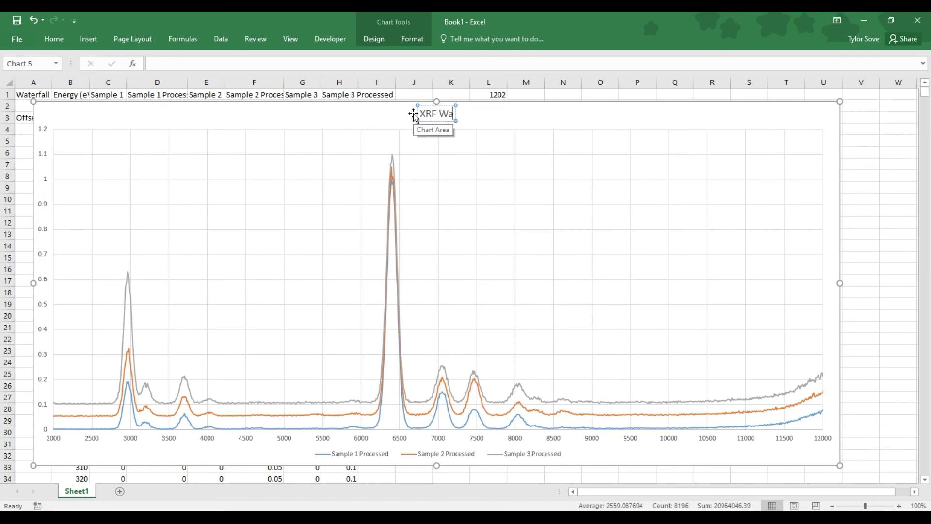
pyautogui.write('terfall E')
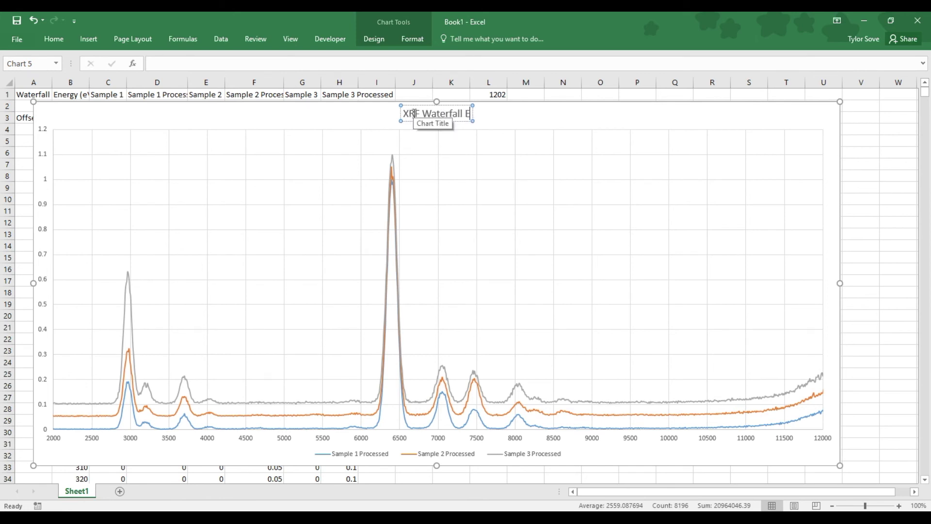
pyautogui.write('xample')
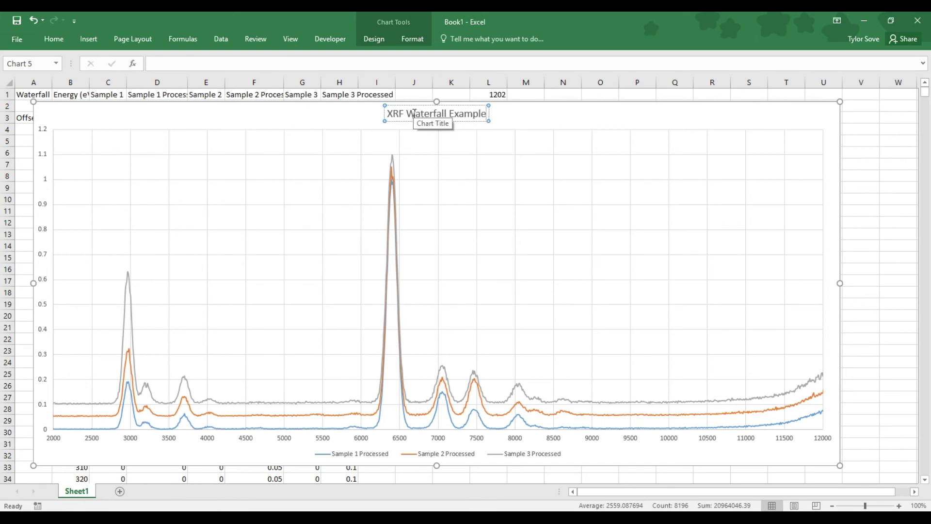
pyautogui.click(501, 111)
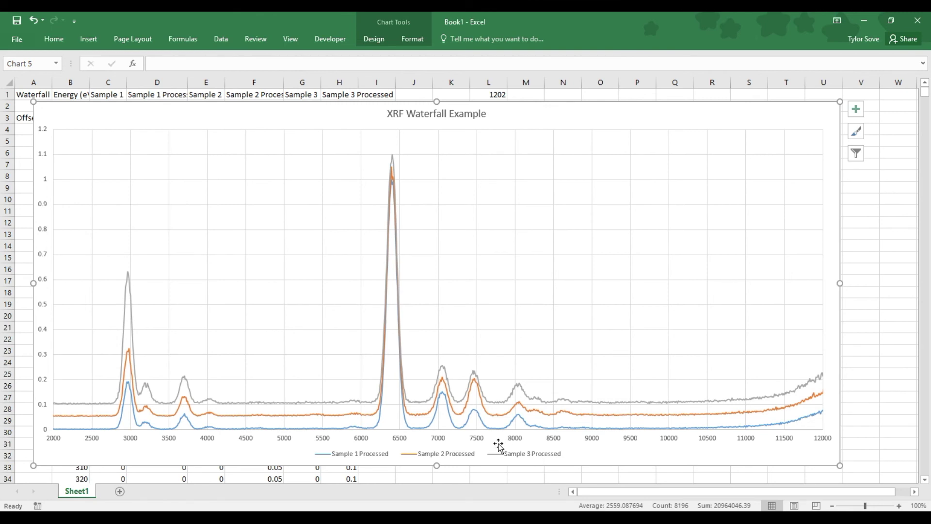
# Add axis titles and label the vertical axis 'Relative Intensity'
pyautogui.click(855, 111)
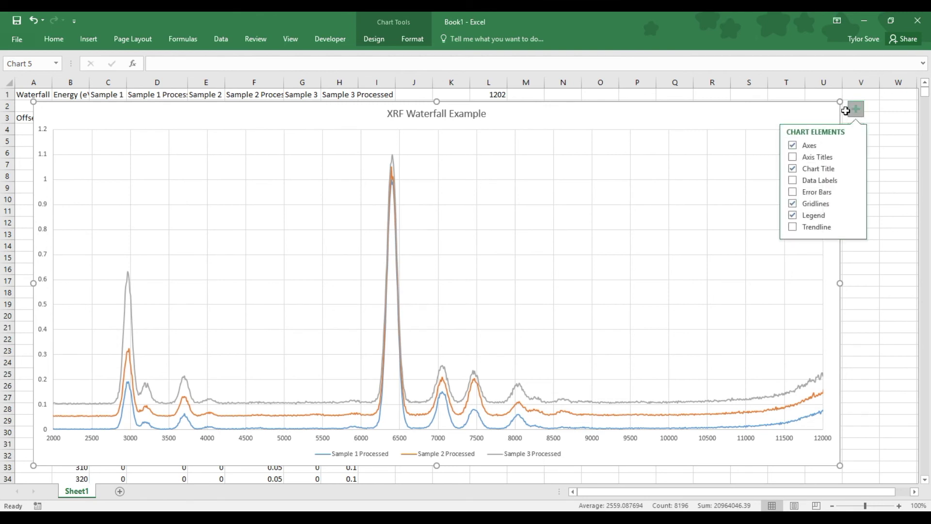
pyautogui.click(808, 159)
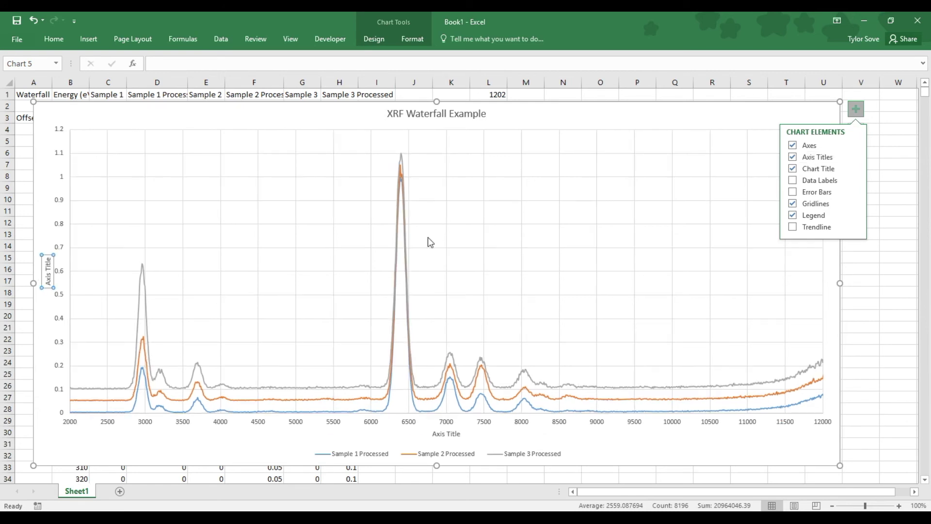
pyautogui.click(48, 271)
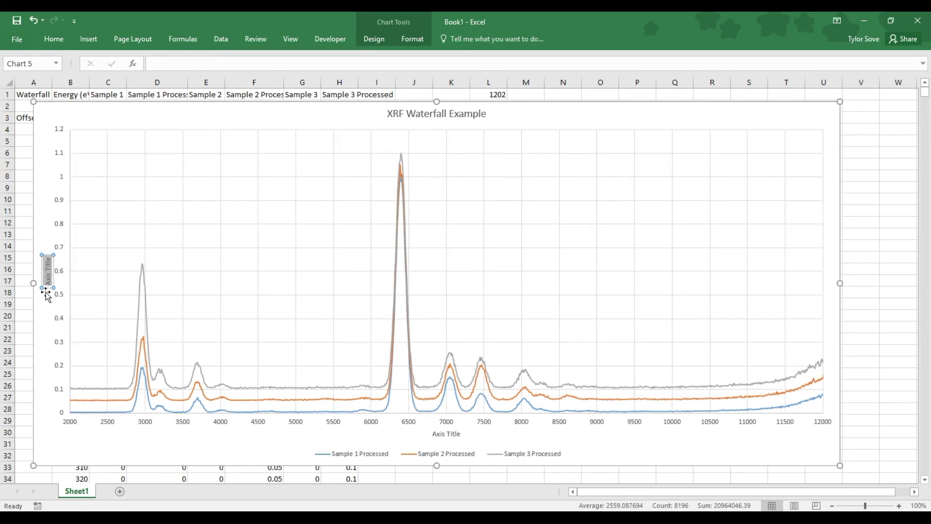
pyautogui.moveTo(47, 296); pyautogui.dragTo(45, 260)
pyautogui.write('Re')
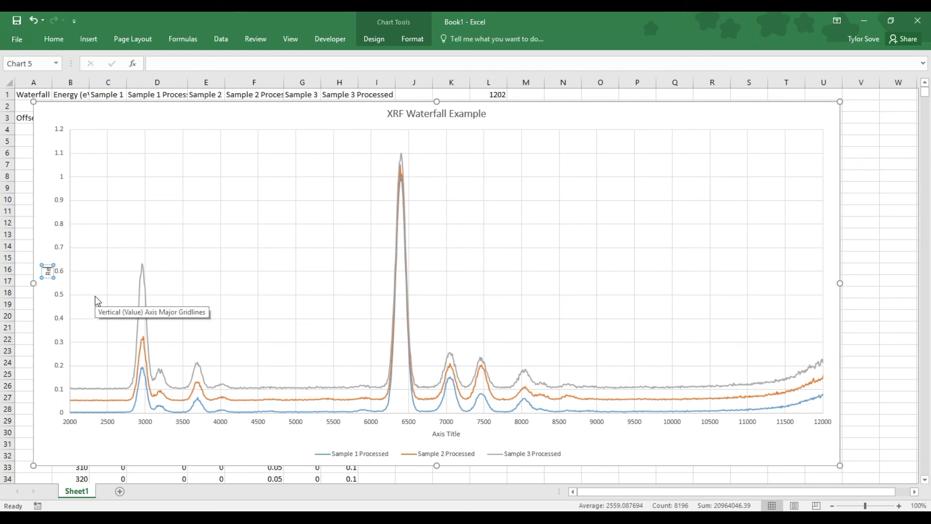
pyautogui.write('lative Intensity')
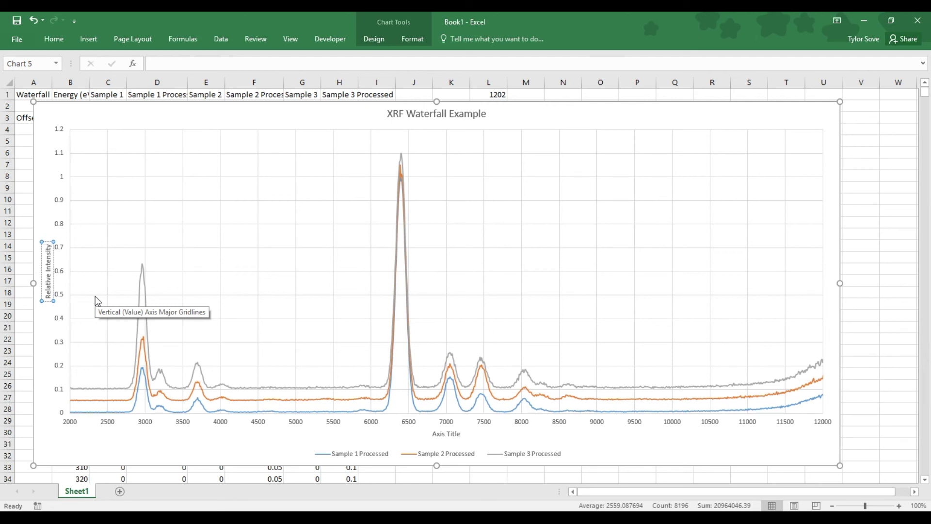
pyautogui.press('Return')
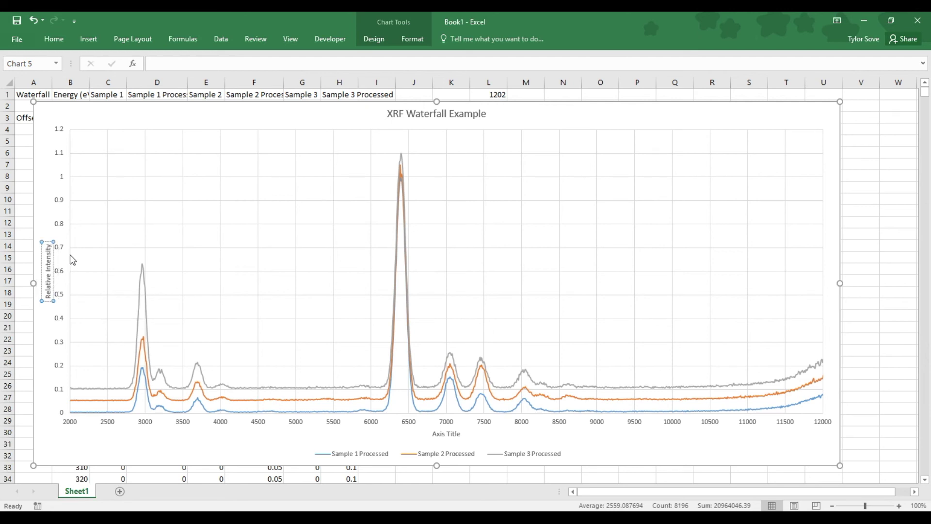
pyautogui.click(70, 254)
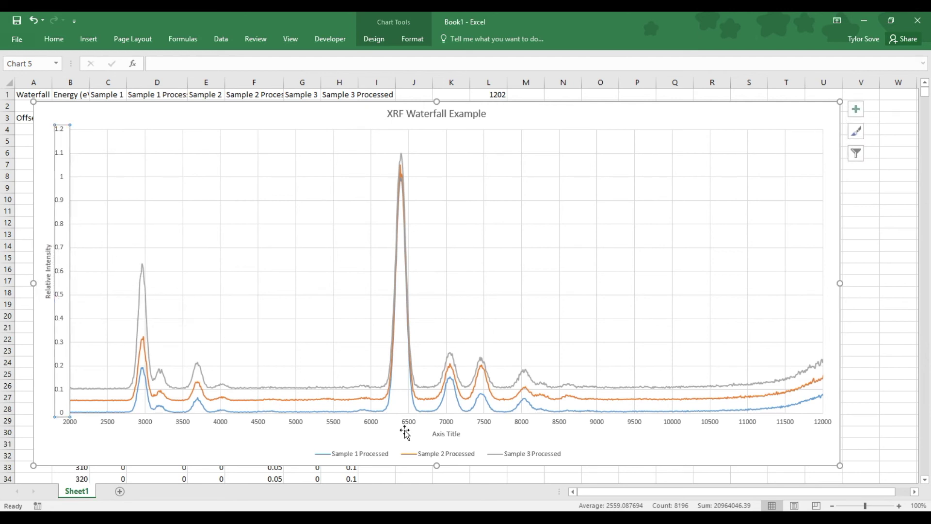
# Label the horizontal axis 'Energy (eV)'
pyautogui.click(454, 433)
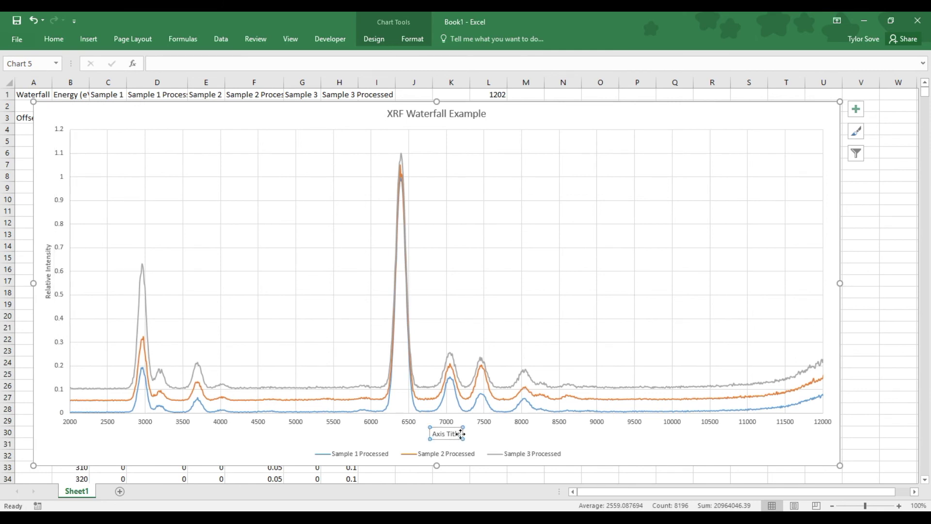
pyautogui.moveTo(460, 434); pyautogui.dragTo(412, 432)
pyautogui.write('En')
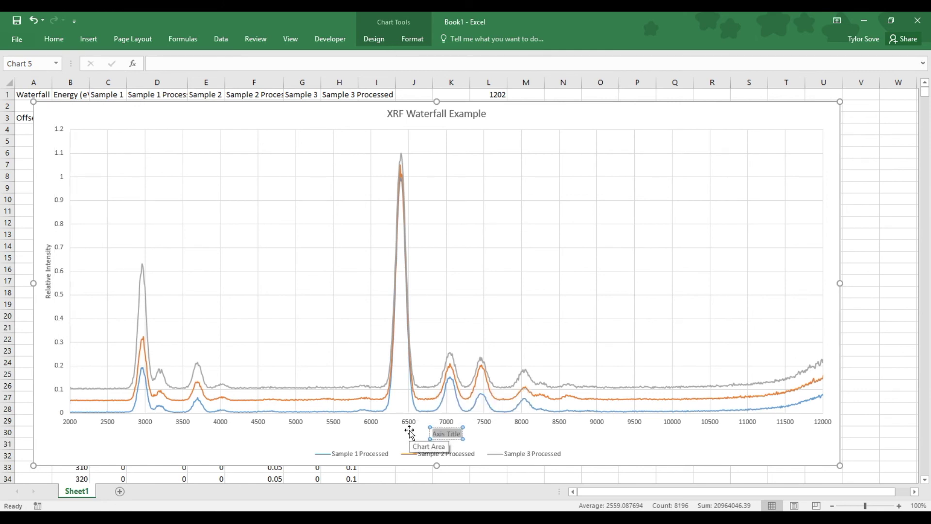
pyautogui.write('ergy (eV)')
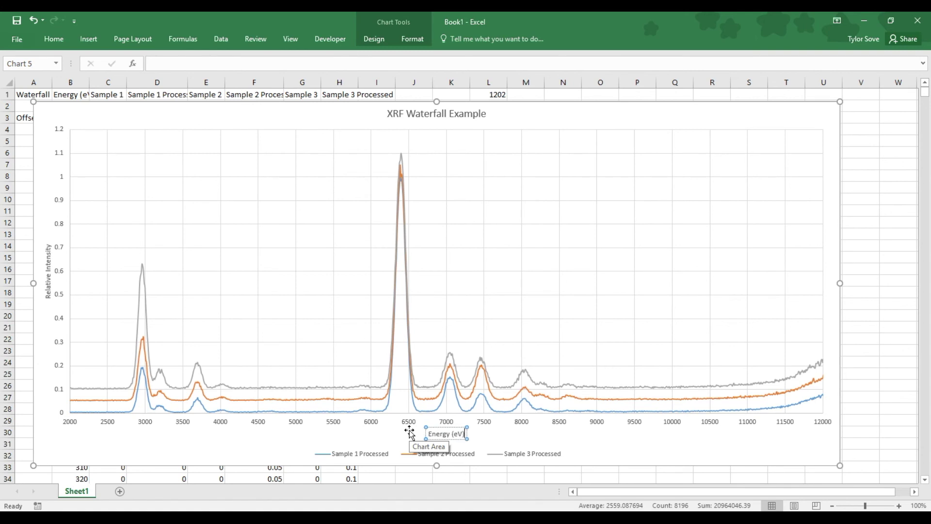
pyautogui.click(489, 436)
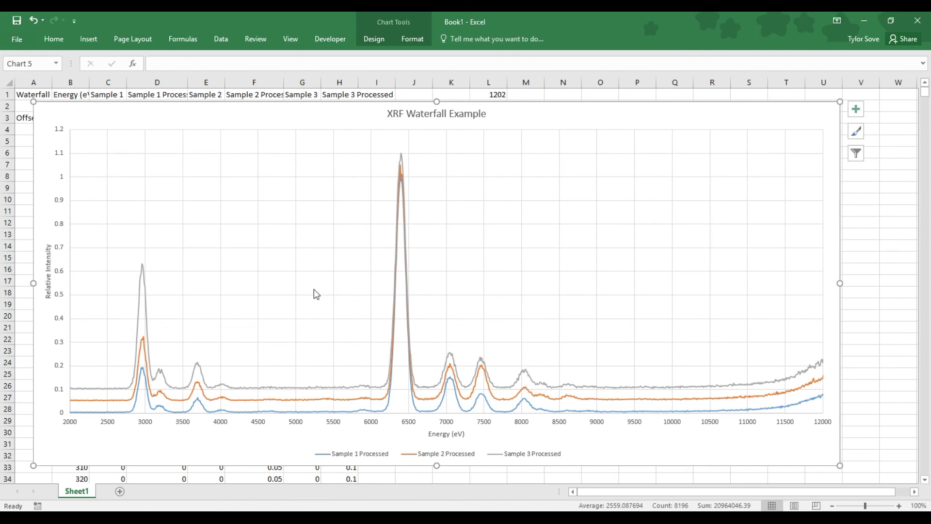
pyautogui.moveTo(404, 243)
pyautogui.moveTo(409, 221)
pyautogui.moveTo(515, 402)
pyautogui.moveTo(274, 114); pyautogui.dragTo(340, 107)
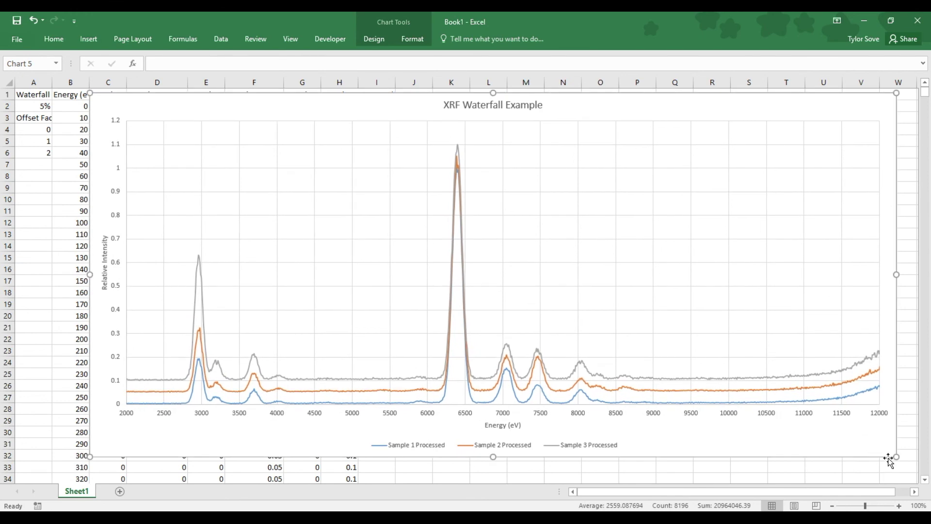
# Shrink the chart, move it off the data, and change the A2 offset from 5% to 10%
pyautogui.moveTo(896, 456); pyautogui.dragTo(623, 430)
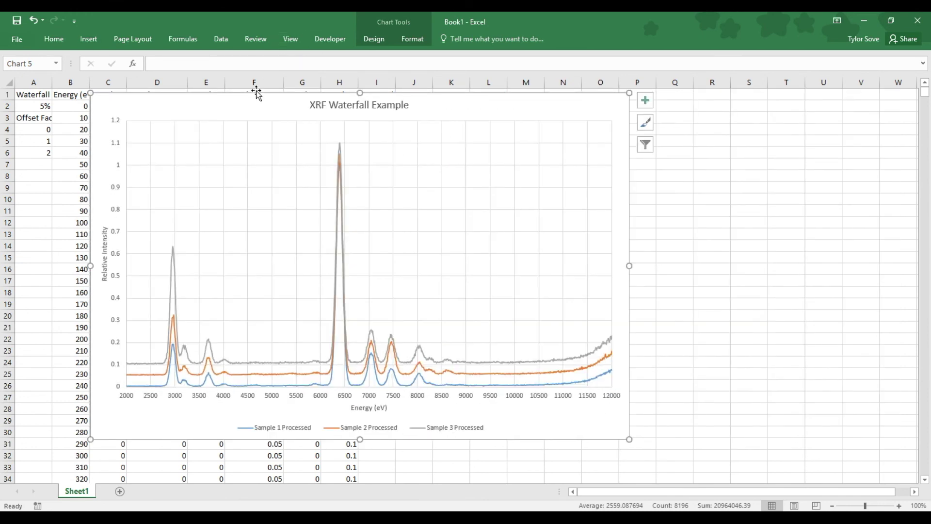
pyautogui.moveTo(256, 92); pyautogui.dragTo(424, 128)
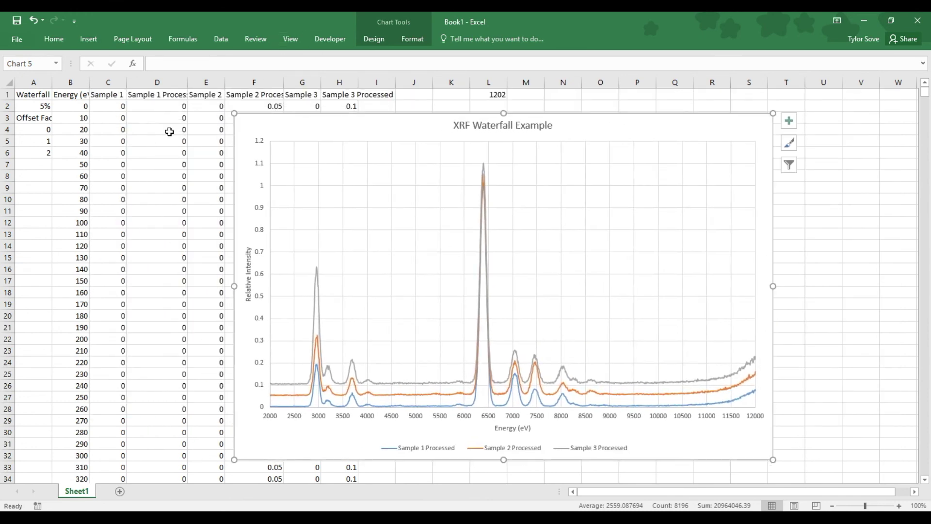
pyautogui.click(42, 106)
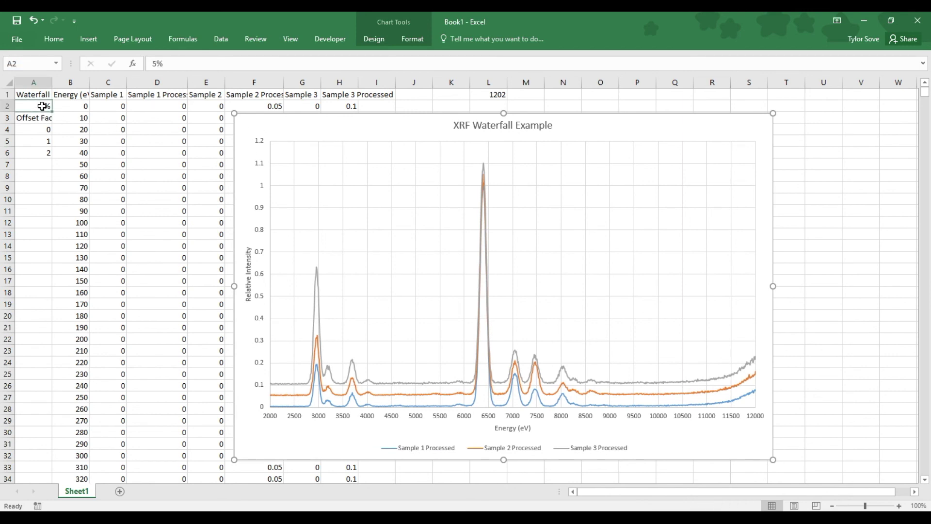
pyautogui.click(150, 67)
pyautogui.press('Delete')
pyautogui.write('10')
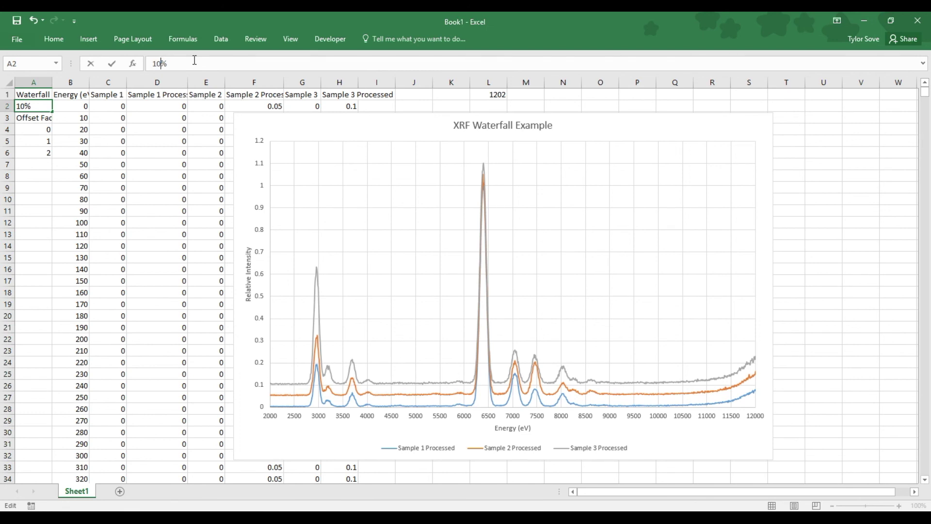
pyautogui.press('Return')
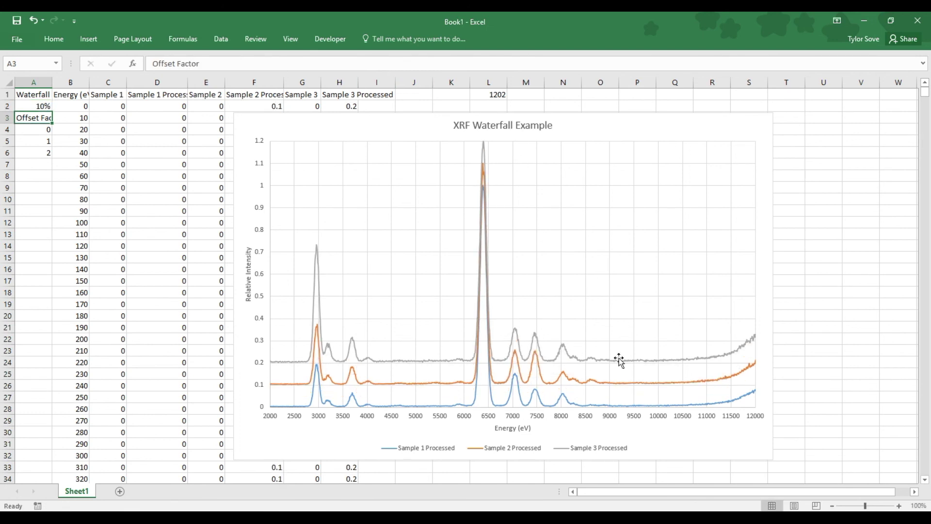
# Try a 0% offset in A2, restore it to 10%, and nudge the chart up and left
pyautogui.click(39, 106)
pyautogui.moveTo(155, 63); pyautogui.dragTo(152, 63)
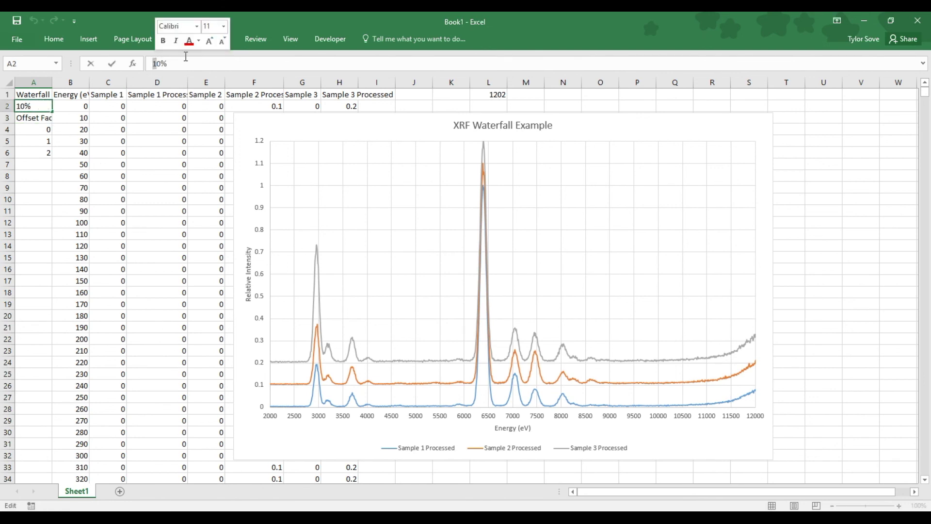
pyautogui.press('BackSpace')
pyautogui.press('Return')
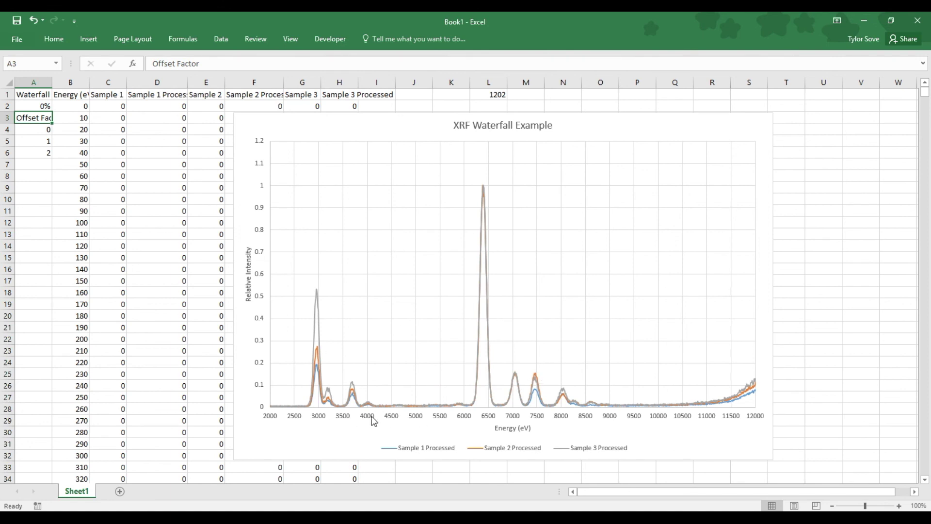
pyautogui.click(44, 106)
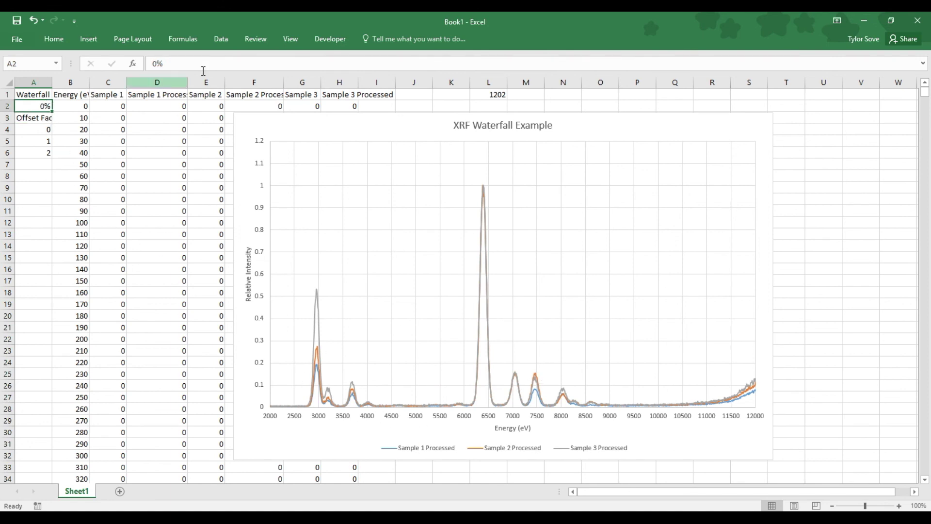
pyautogui.click(155, 64)
pyautogui.write('1')
pyautogui.press('Return')
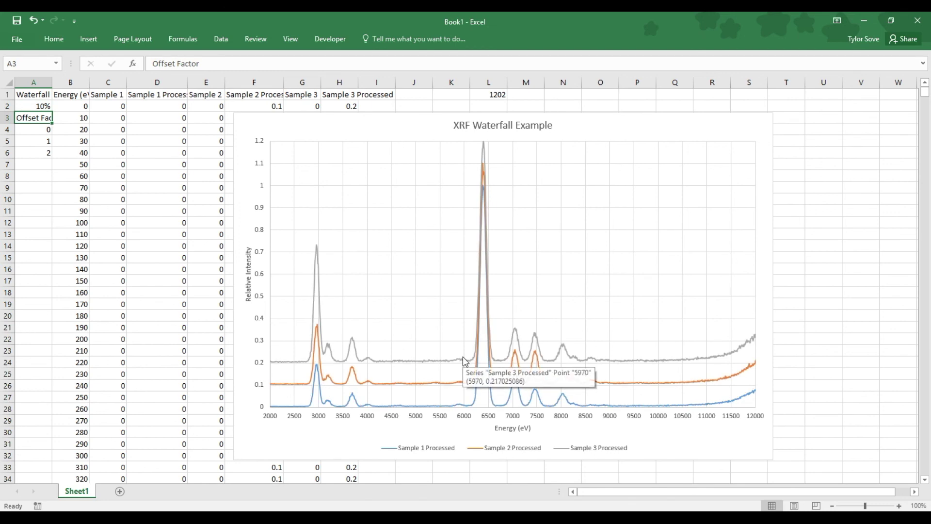
pyautogui.moveTo(565, 128); pyautogui.dragTo(491, 125)
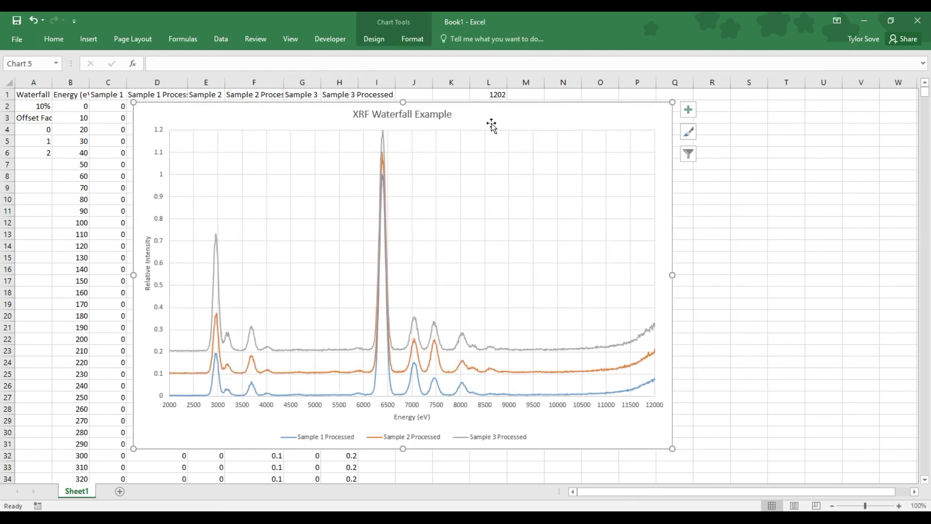